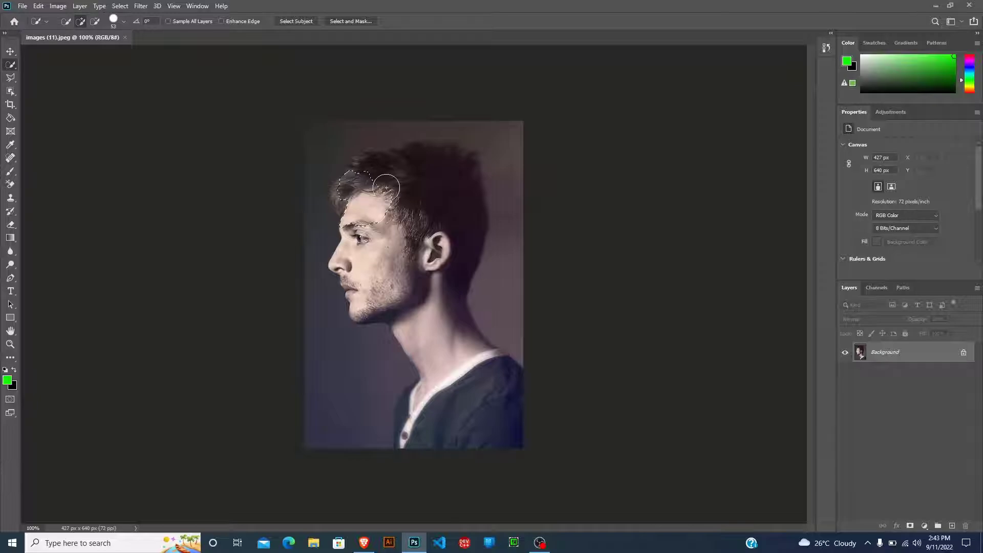
Select the man's head, neck and shirt with the Quick Selection tool, subtracting the background from the selection.
{"action": "mouse_move", "coordinate": [400, 179]}
{"action": "left_mouse_down"}
{"action": "mouse_move", "coordinate": [406, 168]}
{"action": "mouse_move", "coordinate": [439, 180]}
{"action": "mouse_move", "coordinate": [482, 417]}
{"action": "mouse_move", "coordinate": [443, 428]}
{"action": "mouse_move", "coordinate": [377, 410]}
{"action": "mouse_move", "coordinate": [419, 402]}
{"action": "left_mouse_up"}
{"action": "left_click", "coordinate": [362, 413], "text": "alt"}
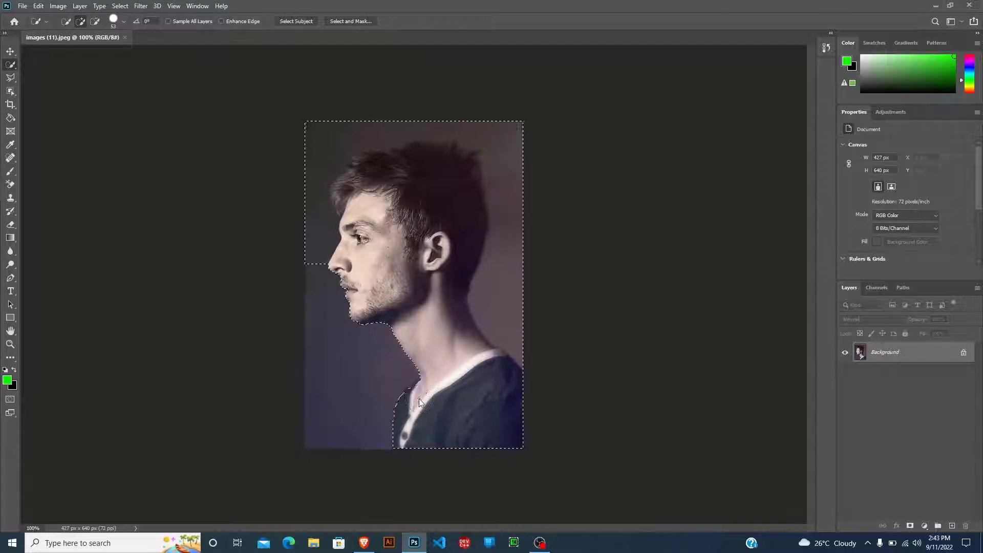
{"action": "mouse_move", "coordinate": [349, 254]}
{"action": "left_mouse_down"}
{"action": "mouse_move", "coordinate": [314, 235]}
{"action": "mouse_move", "coordinate": [305, 154]}
{"action": "mouse_move", "coordinate": [368, 121]}
{"action": "mouse_move", "coordinate": [485, 125]}
{"action": "mouse_move", "coordinate": [512, 176]}
{"action": "mouse_move", "coordinate": [513, 245]}
{"action": "mouse_move", "coordinate": [505, 354]}
{"action": "mouse_move", "coordinate": [477, 355]}
{"action": "left_mouse_up"}
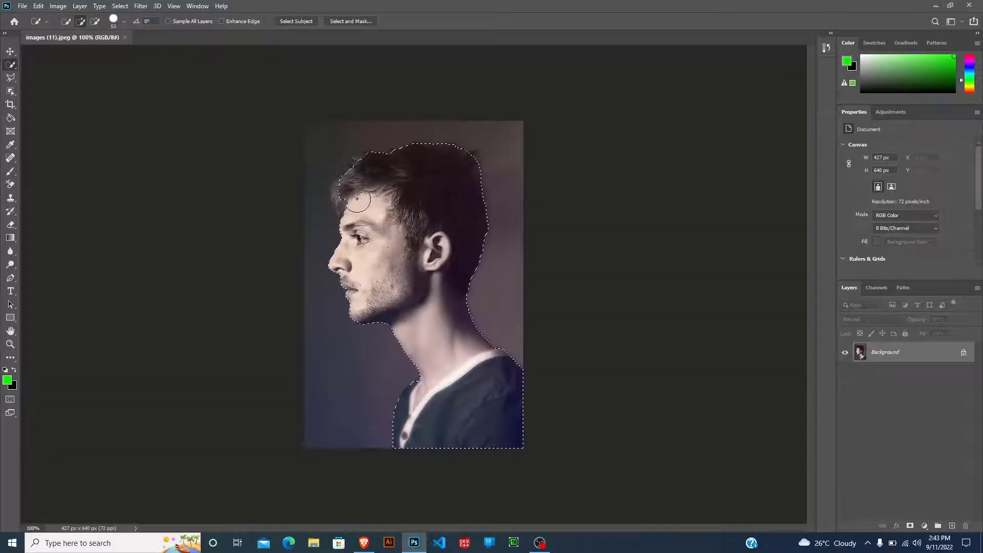
Extend the quick selection to include the hair fringe and the top of the man's head.
{"action": "left_click_drag", "start_coordinate": [357, 206], "coordinate": [350, 195]}
{"action": "scroll", "coordinate": [340, 168], "scroll_direction": "up", "scroll_amount": 3}
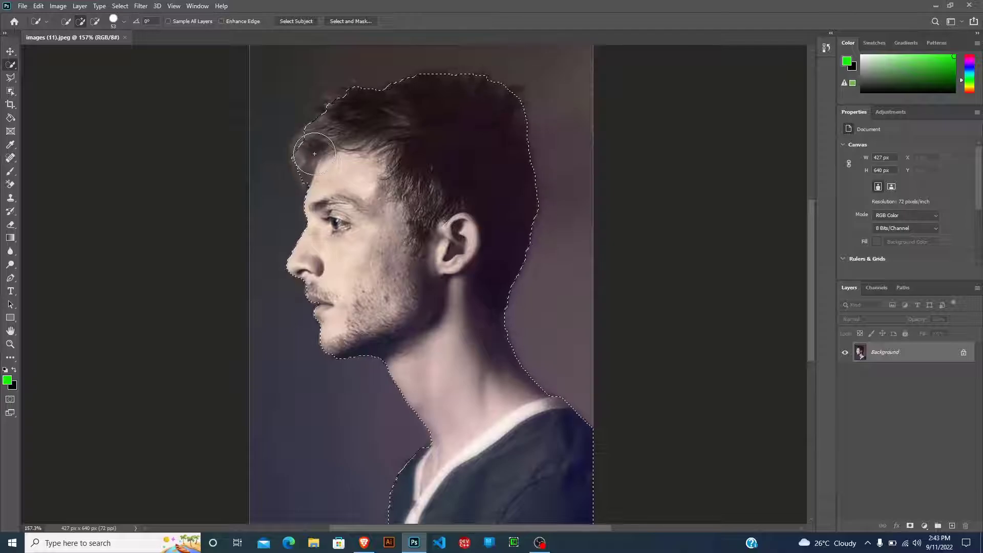
{"action": "mouse_move", "coordinate": [336, 122]}
{"action": "left_mouse_down"}
{"action": "mouse_move", "coordinate": [340, 110]}
{"action": "mouse_move", "coordinate": [384, 103]}
{"action": "left_mouse_up"}
{"action": "scroll", "coordinate": [404, 107], "scroll_direction": "up", "scroll_amount": 2}
{"action": "scroll", "coordinate": [406, 213], "scroll_direction": "down", "scroll_amount": 6}
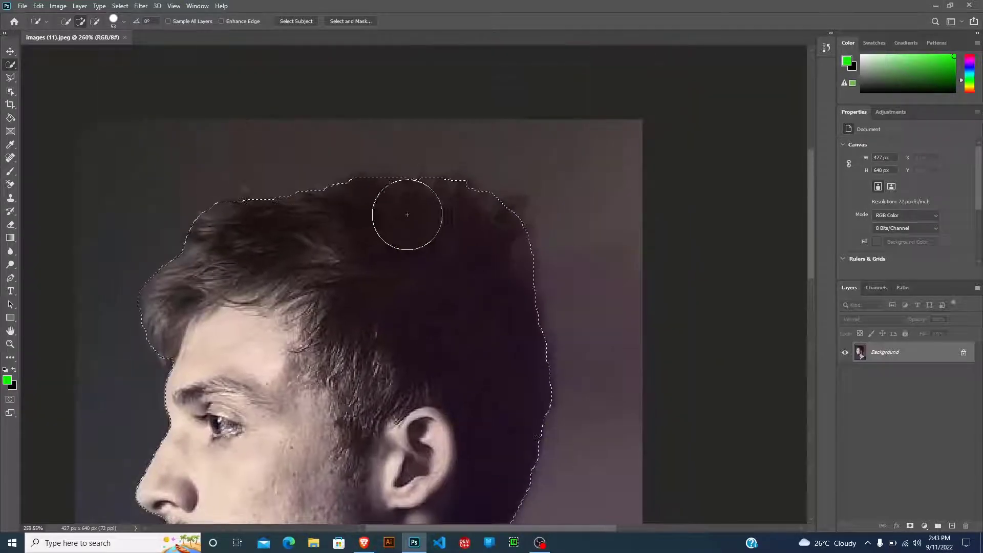
{"action": "scroll", "coordinate": [421, 228], "scroll_direction": "up", "scroll_amount": 2}
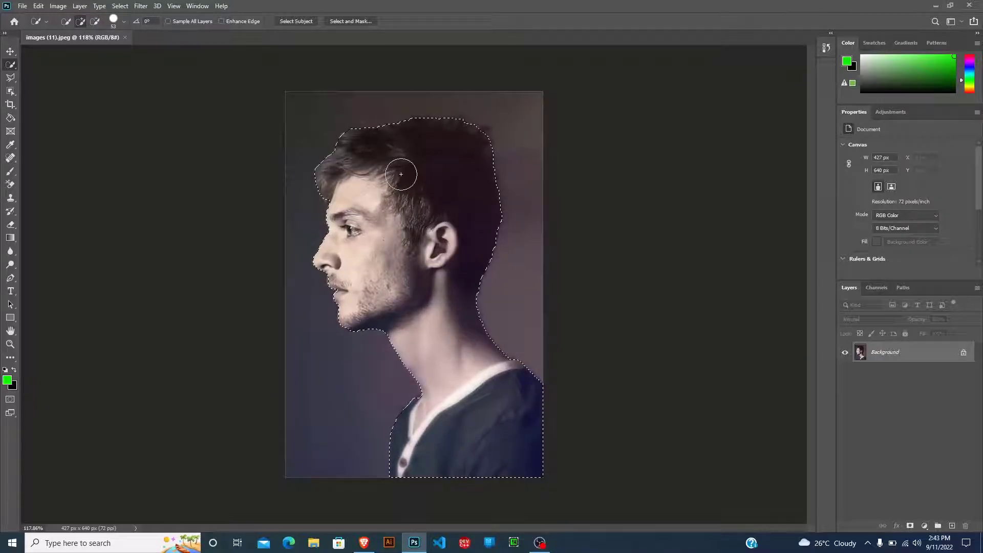
Open Select and Mask for the selection and set the Onion Skin view's transparency to 70%.
{"action": "left_click", "coordinate": [350, 21]}
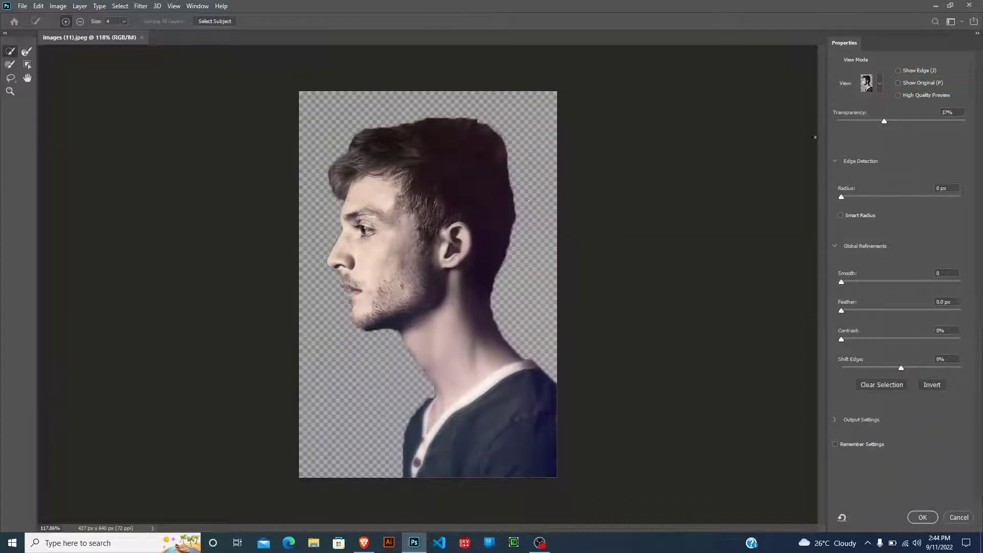
{"action": "left_click_drag", "start_coordinate": [884, 120], "coordinate": [981, 123]}
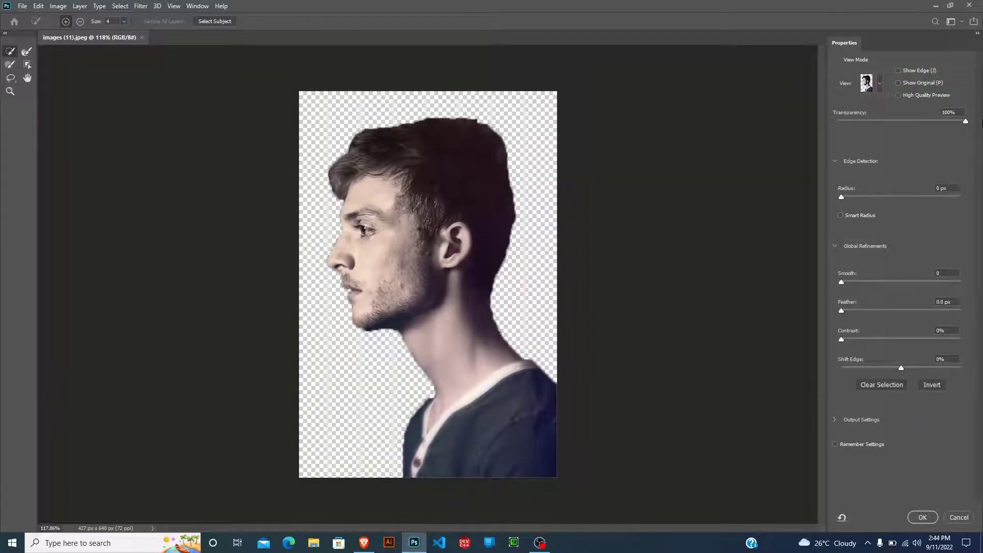
{"action": "left_click", "coordinate": [882, 121]}
{"action": "left_click_drag", "start_coordinate": [882, 137], "coordinate": [928, 134]}
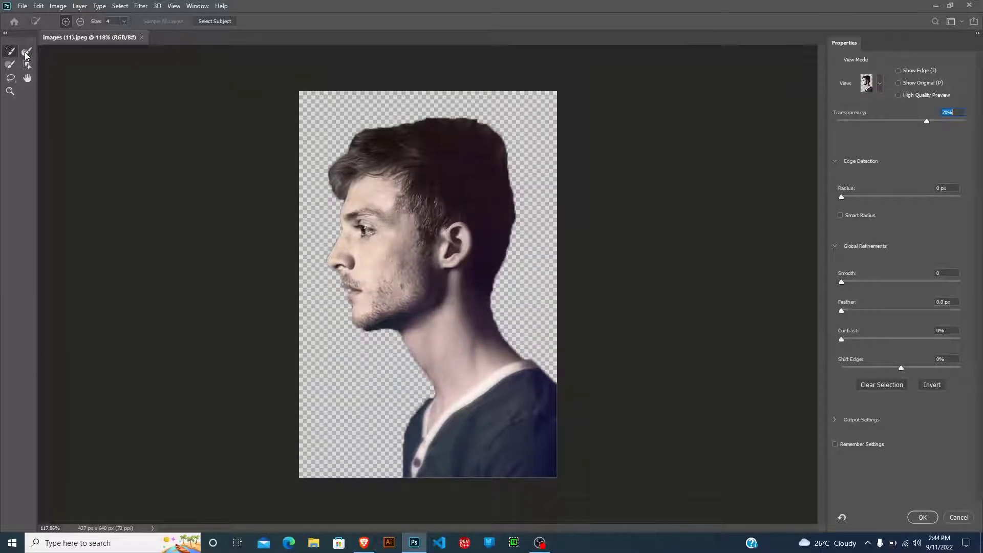
Refine the hair outline and back of the head with the Refine Edge Brush, using High Quality Preview, and apply the refined selection.
{"action": "left_click", "coordinate": [26, 53]}
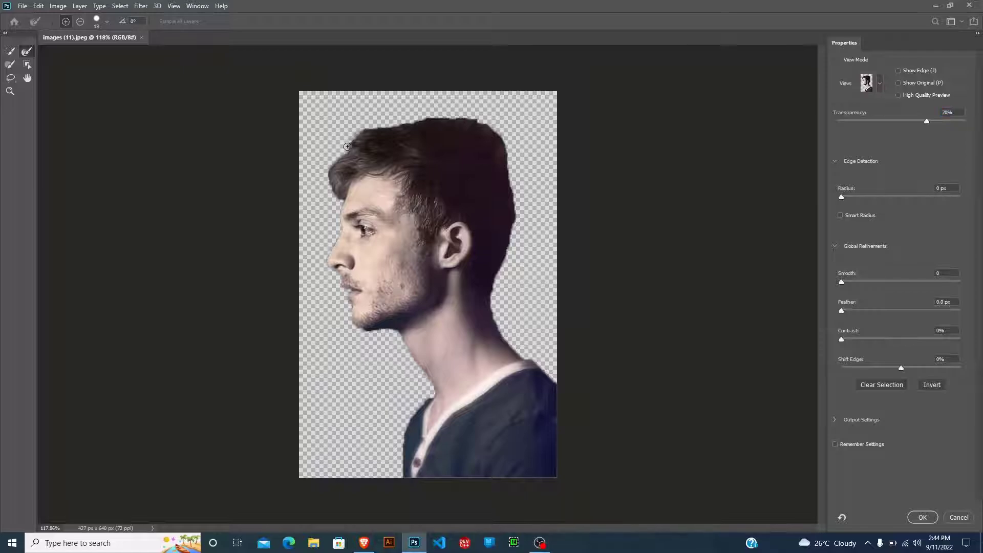
{"action": "key", "text": "alt"}
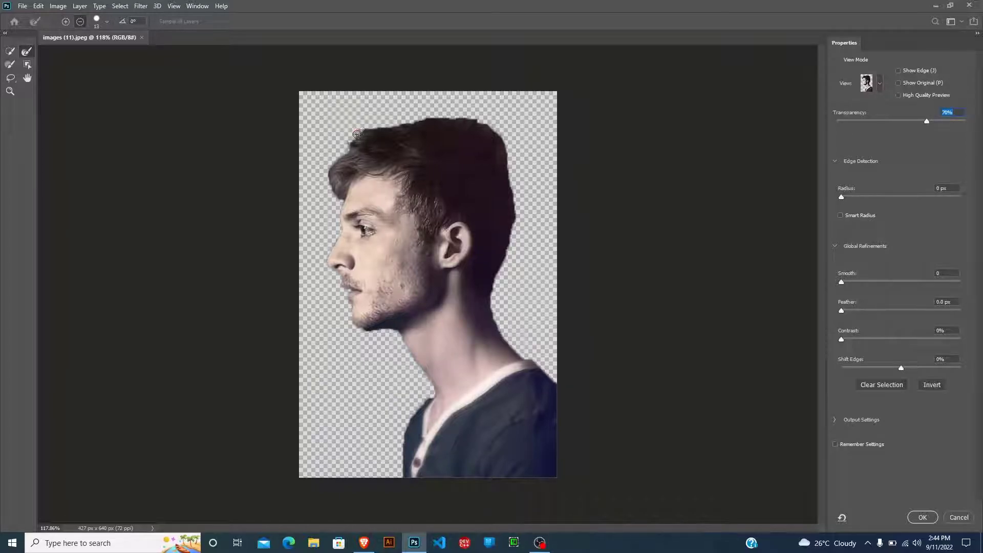
{"action": "mouse_move", "coordinate": [359, 132]}
{"action": "left_mouse_down"}
{"action": "mouse_move", "coordinate": [367, 130]}
{"action": "mouse_move", "coordinate": [351, 146]}
{"action": "left_mouse_up"}
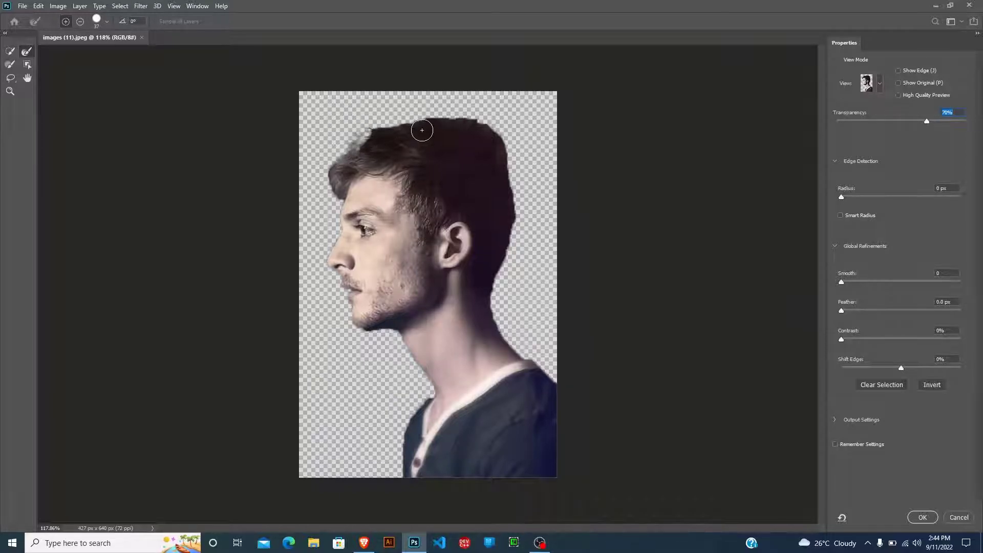
{"action": "mouse_move", "coordinate": [419, 132]}
{"action": "left_mouse_down"}
{"action": "mouse_move", "coordinate": [433, 125]}
{"action": "mouse_move", "coordinate": [398, 108]}
{"action": "mouse_move", "coordinate": [336, 137]}
{"action": "mouse_move", "coordinate": [317, 166]}
{"action": "mouse_move", "coordinate": [420, 103]}
{"action": "mouse_move", "coordinate": [494, 115]}
{"action": "mouse_move", "coordinate": [518, 139]}
{"action": "mouse_move", "coordinate": [524, 215]}
{"action": "mouse_move", "coordinate": [512, 269]}
{"action": "mouse_move", "coordinate": [500, 279]}
{"action": "left_mouse_up"}
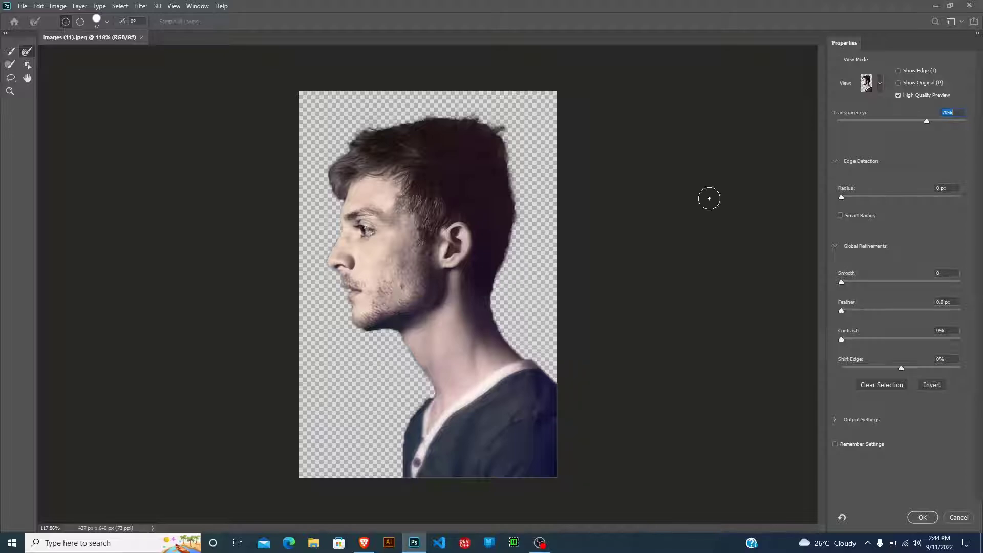
{"action": "left_click", "coordinate": [877, 84]}
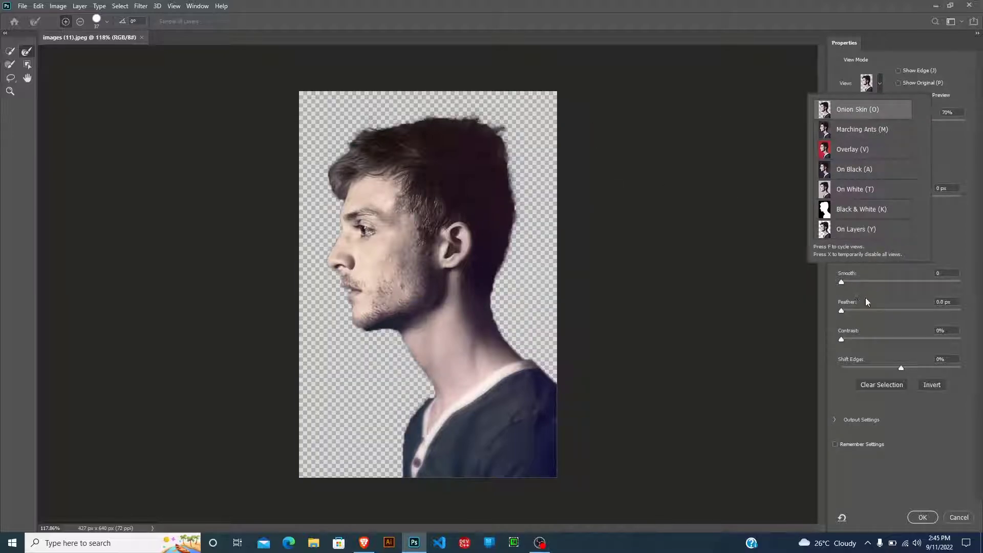
{"action": "left_click", "coordinate": [880, 87]}
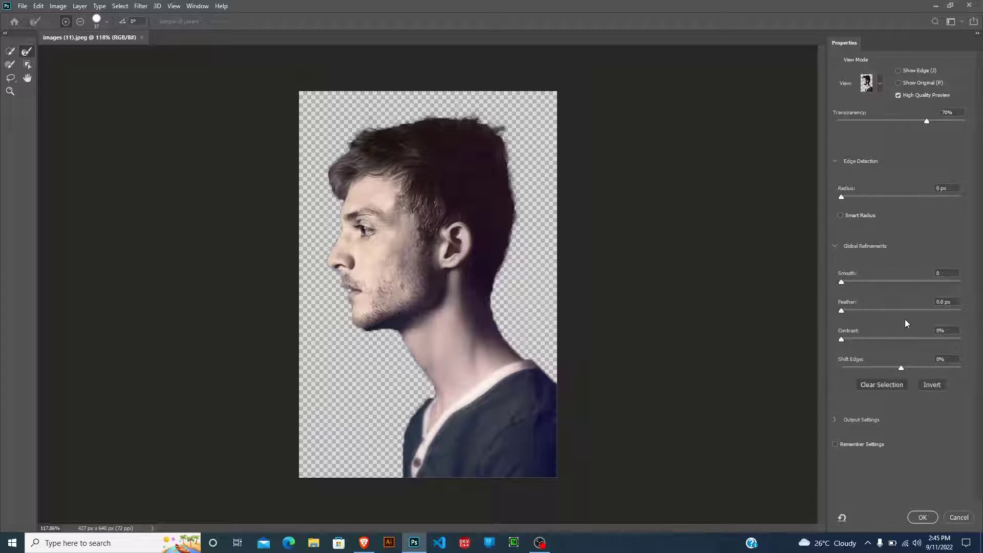
{"action": "left_click", "coordinate": [922, 519]}
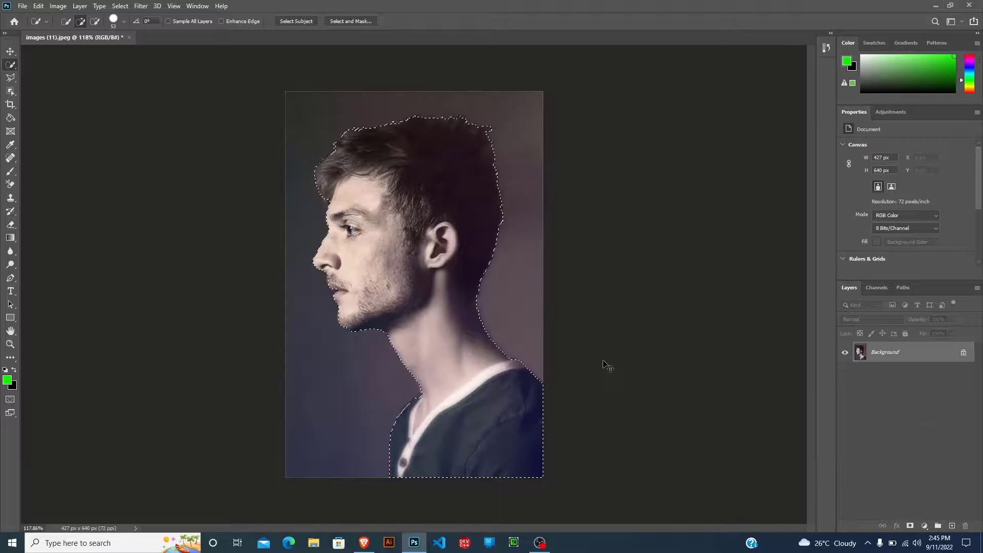
Copy the selected man to a new layer and delete the original Background layer.
{"action": "key", "text": "ctrl+j"}
{"action": "left_click", "coordinate": [846, 373]}
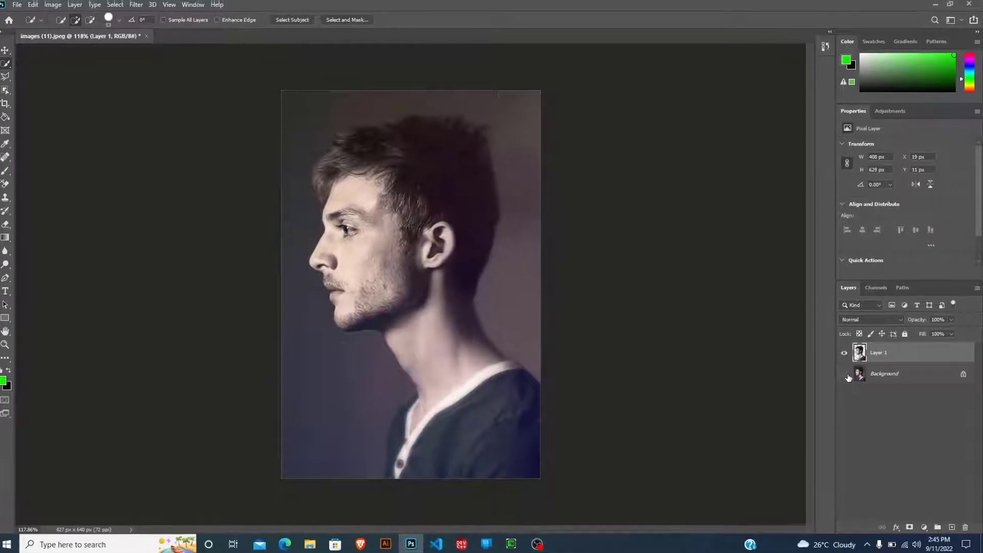
{"action": "left_click", "coordinate": [846, 374]}
{"action": "left_click", "coordinate": [846, 373]}
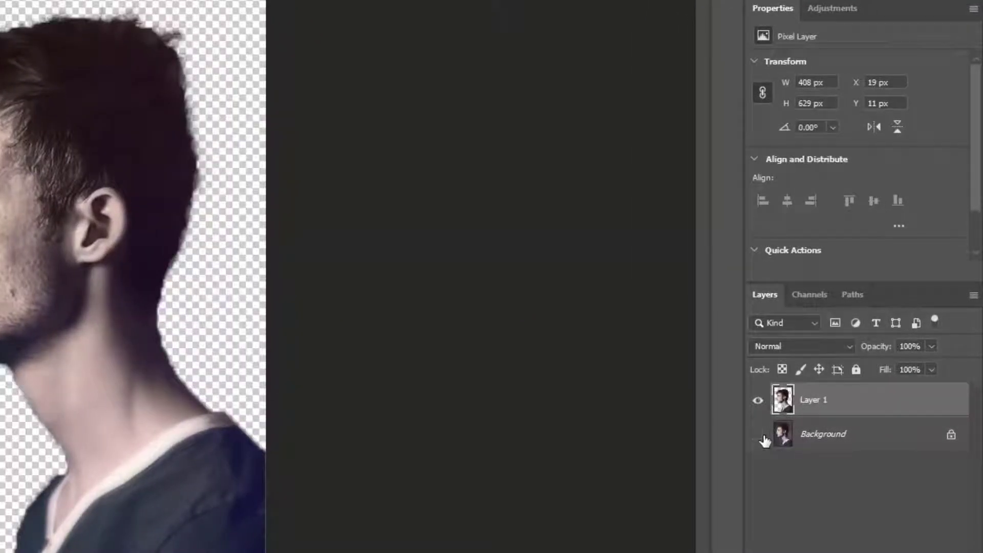
{"action": "left_click", "coordinate": [818, 438]}
{"action": "key", "text": "Delete"}
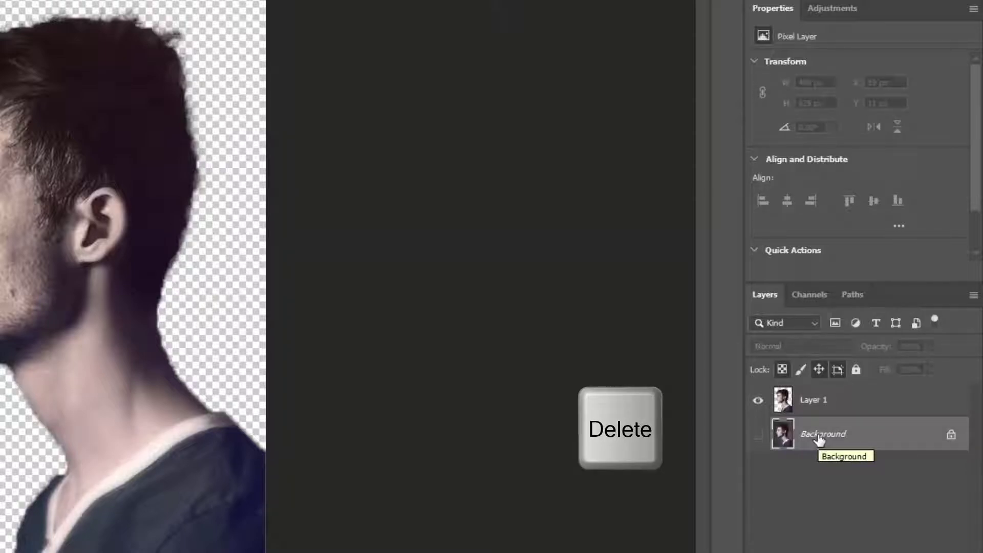
{"action": "key", "text": "Delete"}
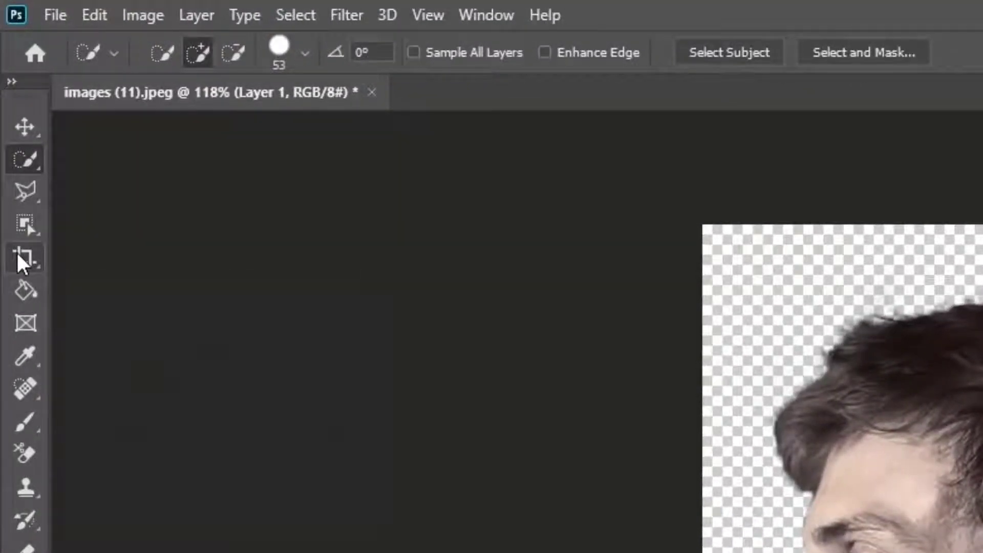
Extend the canvas around the man on both sides and vertically with the Crop tool to about 1082 × 684 px.
{"action": "left_click", "coordinate": [9, 104]}
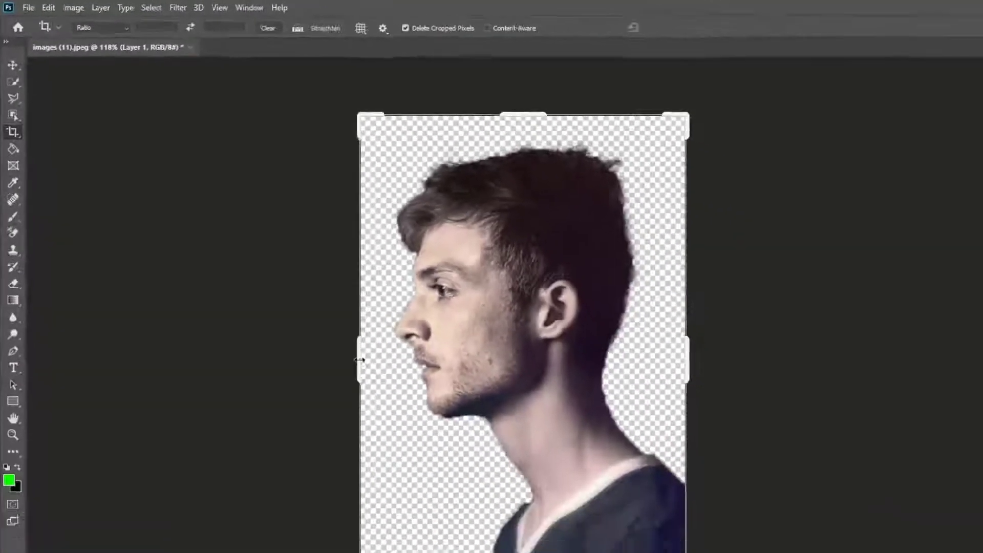
{"action": "left_click_drag", "start_coordinate": [287, 285], "coordinate": [225, 285]}
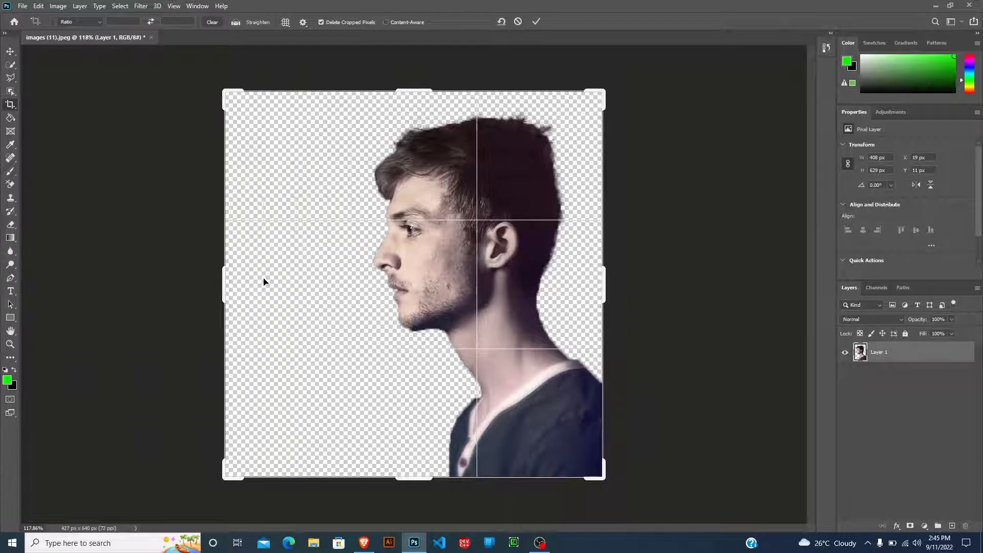
{"action": "left_click_drag", "start_coordinate": [606, 278], "coordinate": [745, 276]}
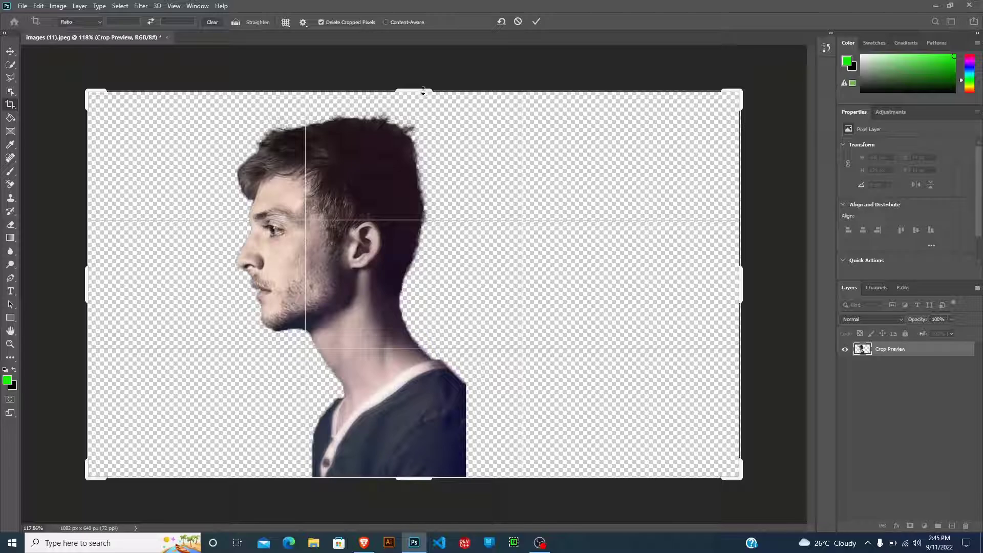
{"action": "left_click_drag", "start_coordinate": [423, 92], "coordinate": [420, 77]}
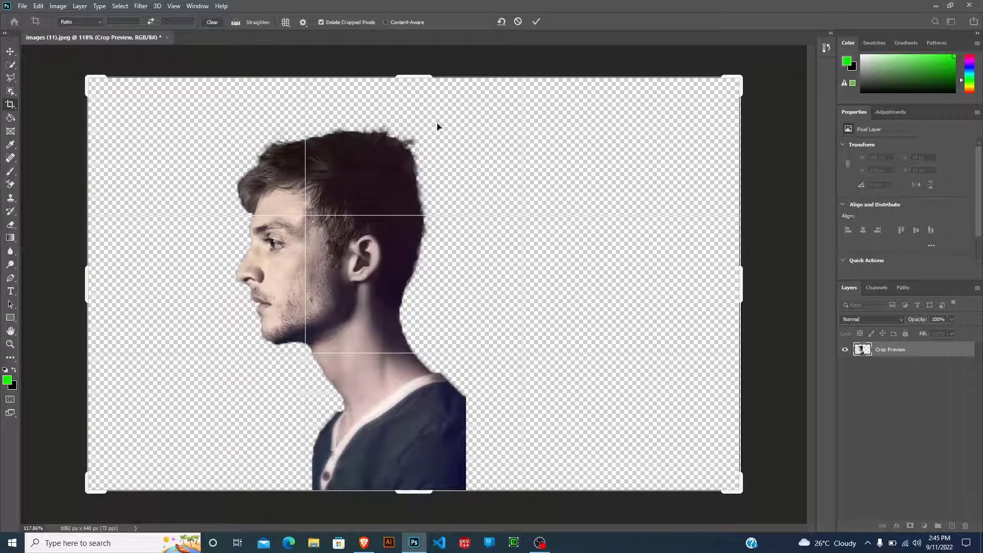
{"action": "left_click", "coordinate": [535, 22]}
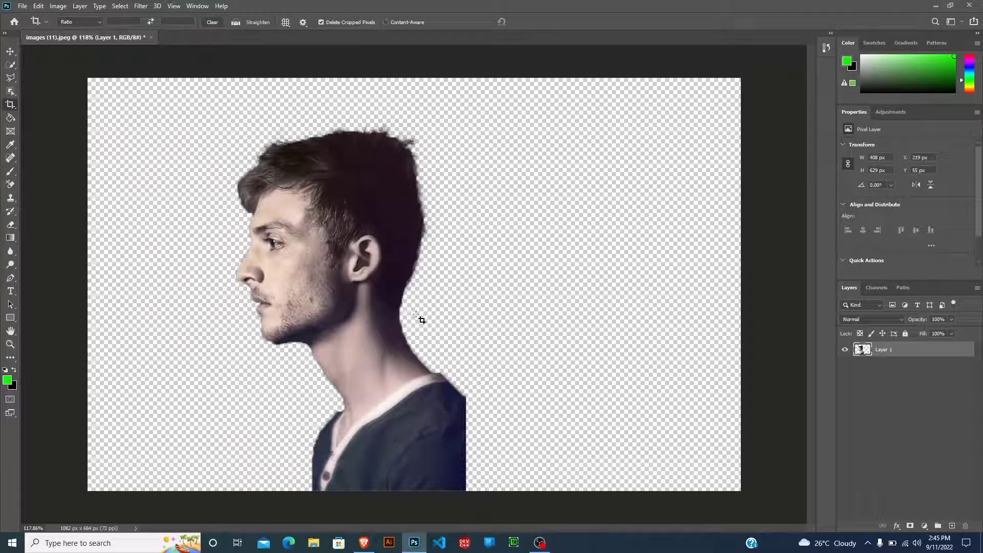
Rename the cut-out man's layer as "modle".
{"action": "left_click", "coordinate": [10, 52]}
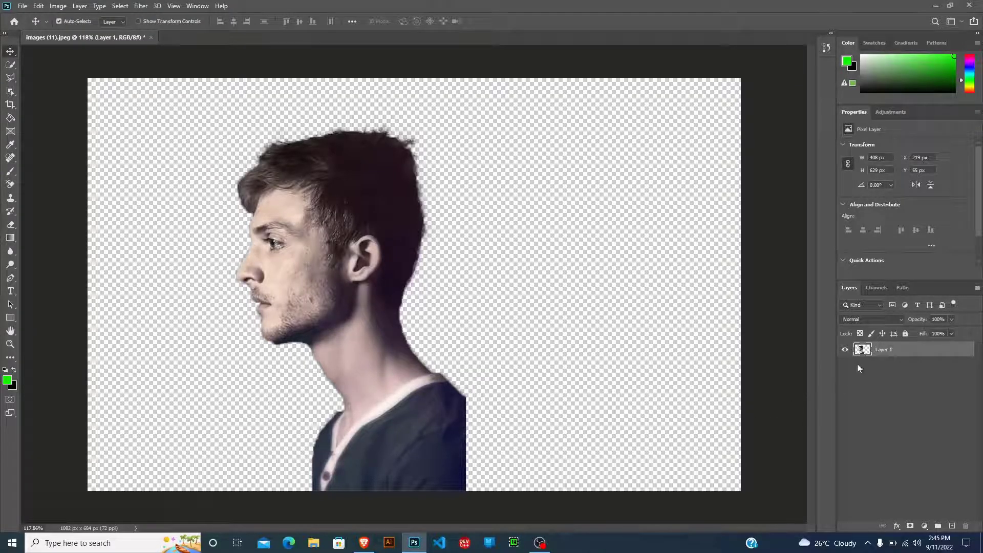
{"action": "double_click", "coordinate": [883, 350]}
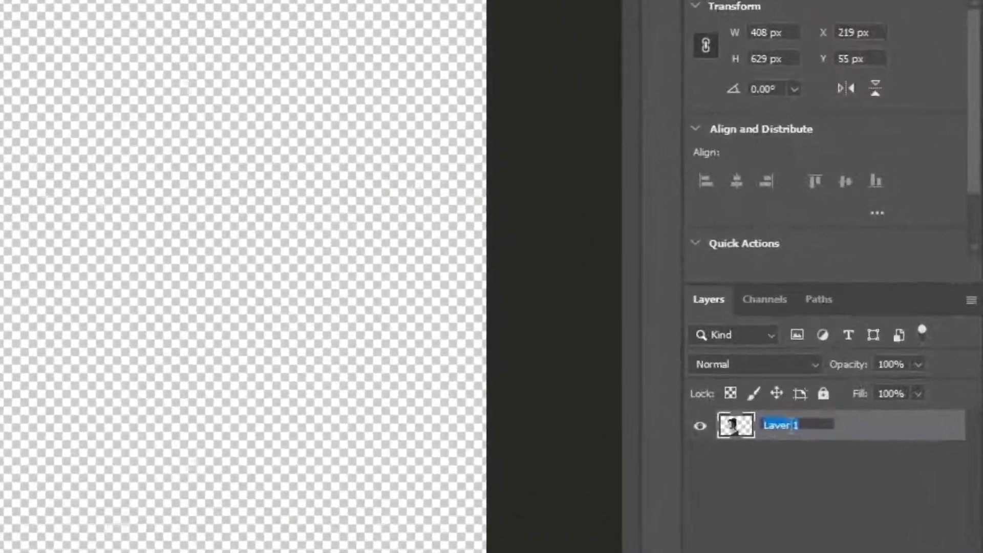
{"action": "type", "text": "mo"}
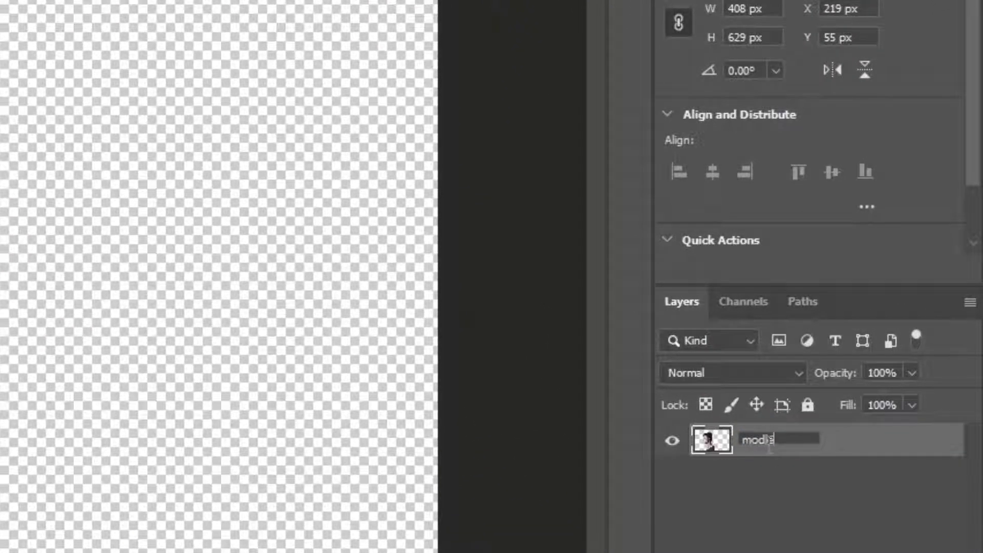
{"action": "type", "text": "dle"}
{"action": "key", "text": "Return"}
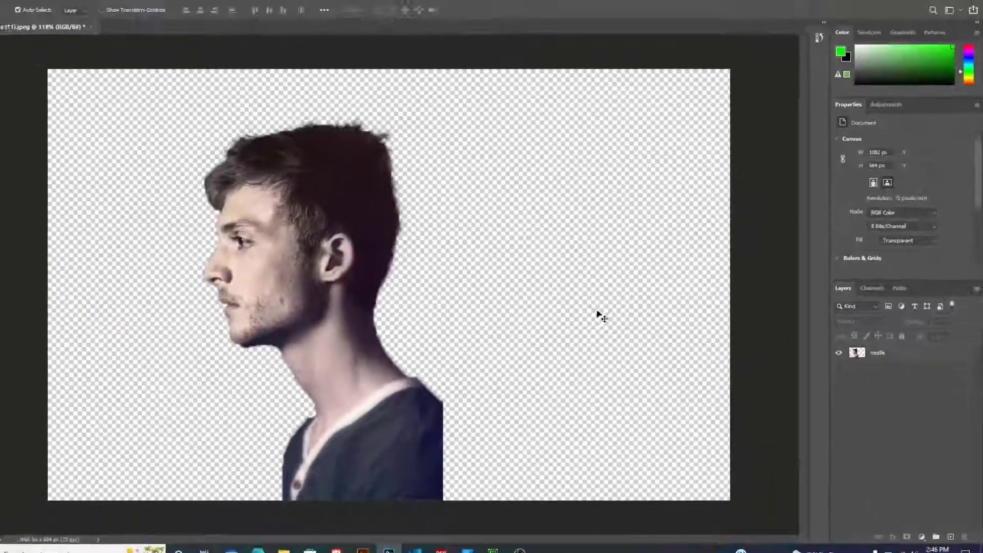
Add a Gradient fill layer above the man, using the black-to-white gradient from the Basics presets.
{"action": "scroll", "coordinate": [501, 253], "scroll_direction": "down", "scroll_amount": 2}
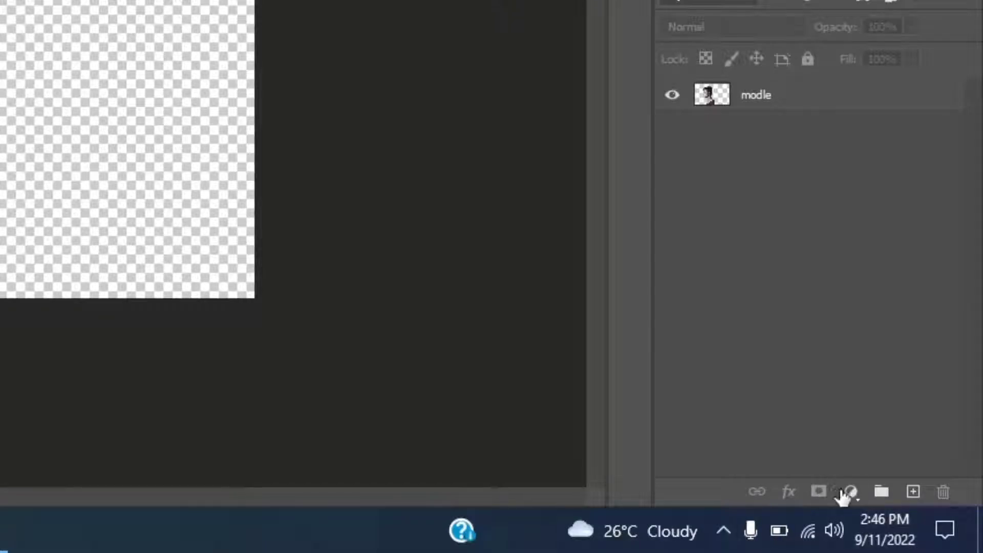
{"action": "left_click", "coordinate": [852, 493]}
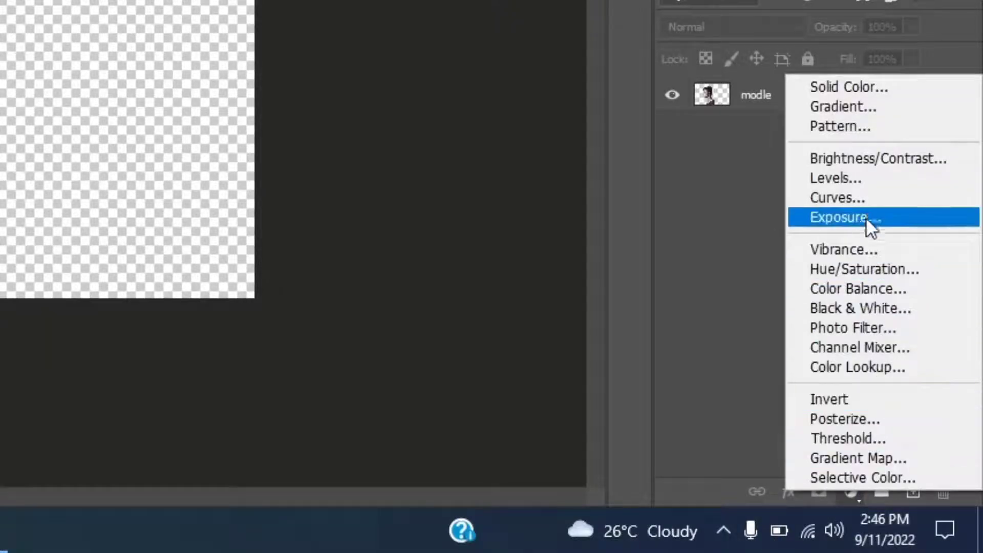
{"action": "left_click", "coordinate": [866, 107]}
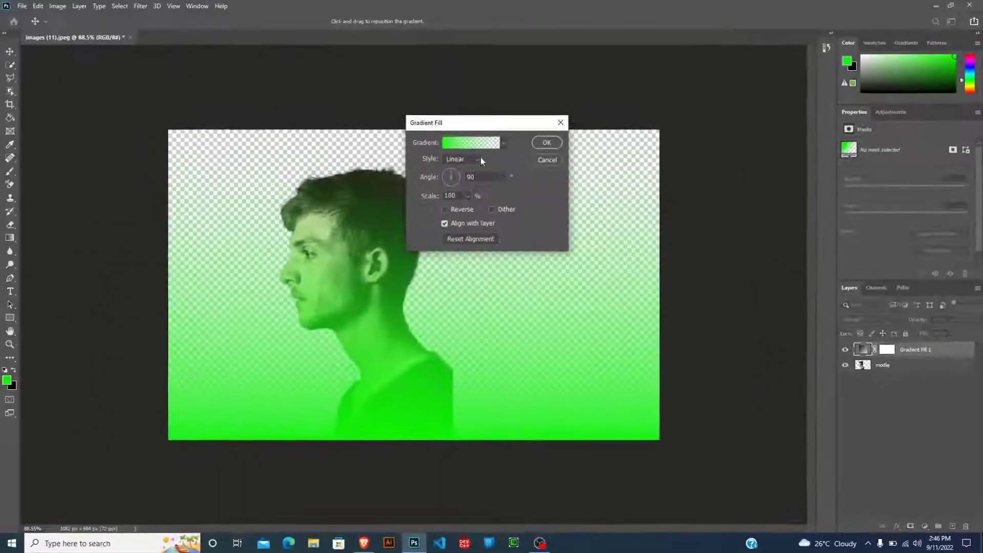
{"action": "left_click", "coordinate": [478, 160]}
{"action": "left_click", "coordinate": [478, 159]}
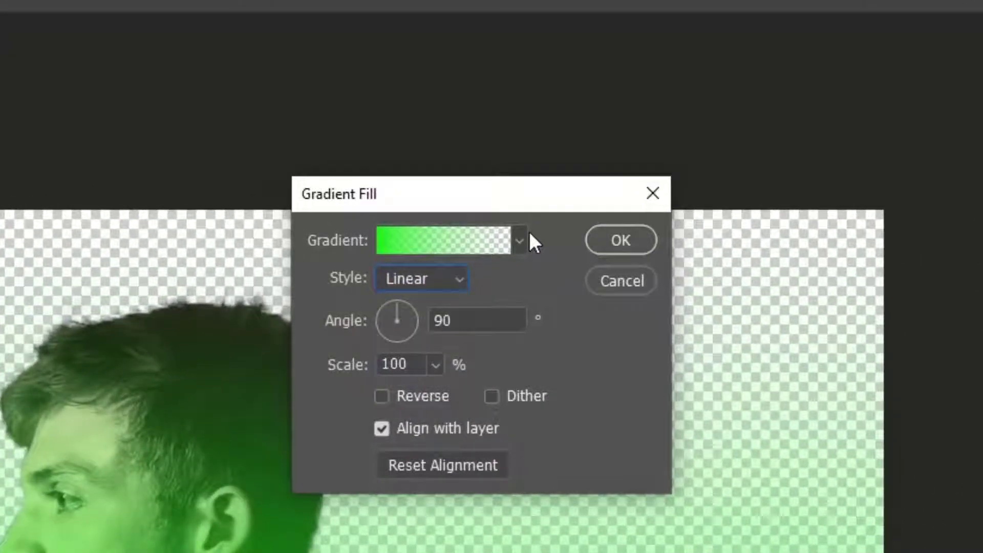
{"action": "left_click", "coordinate": [521, 240]}
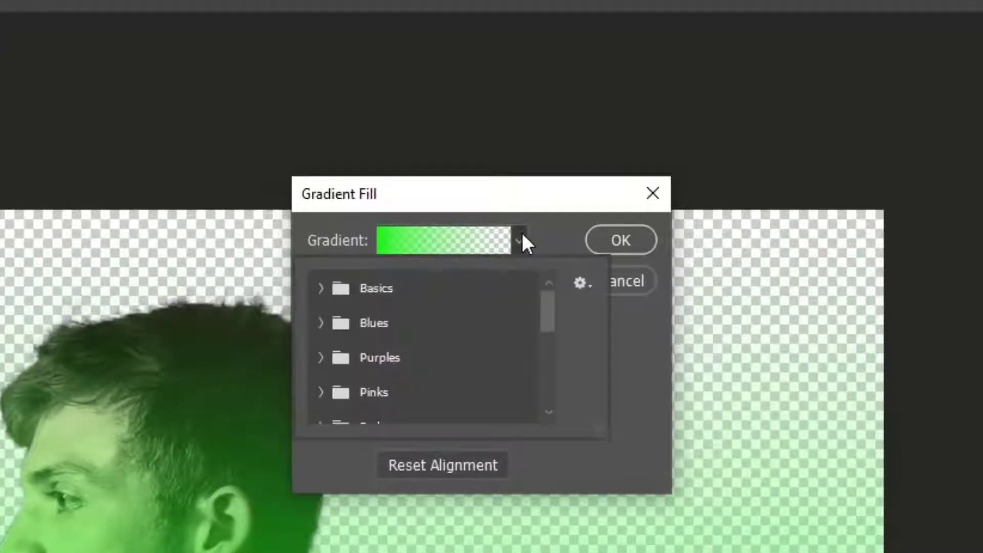
{"action": "left_click", "coordinate": [322, 286]}
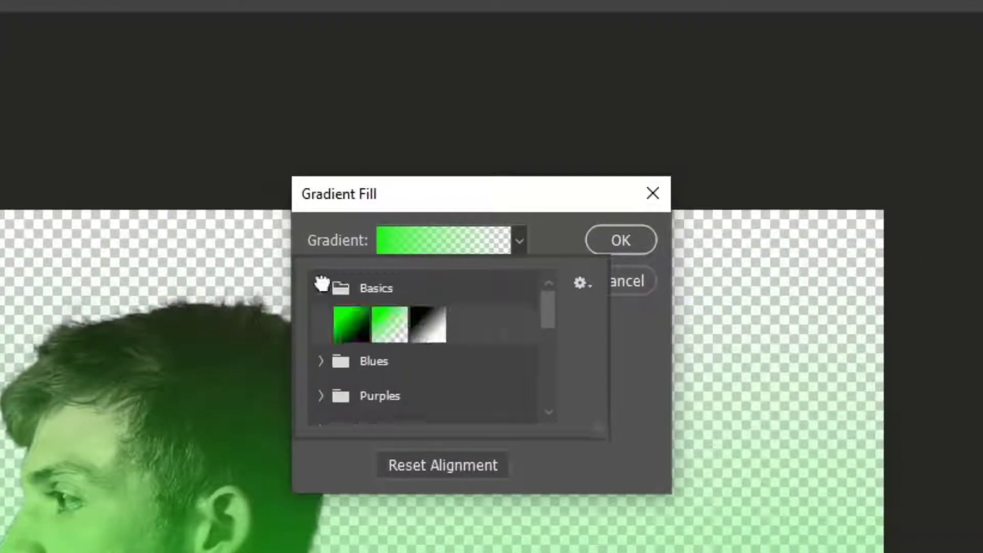
{"action": "left_click", "coordinate": [430, 325]}
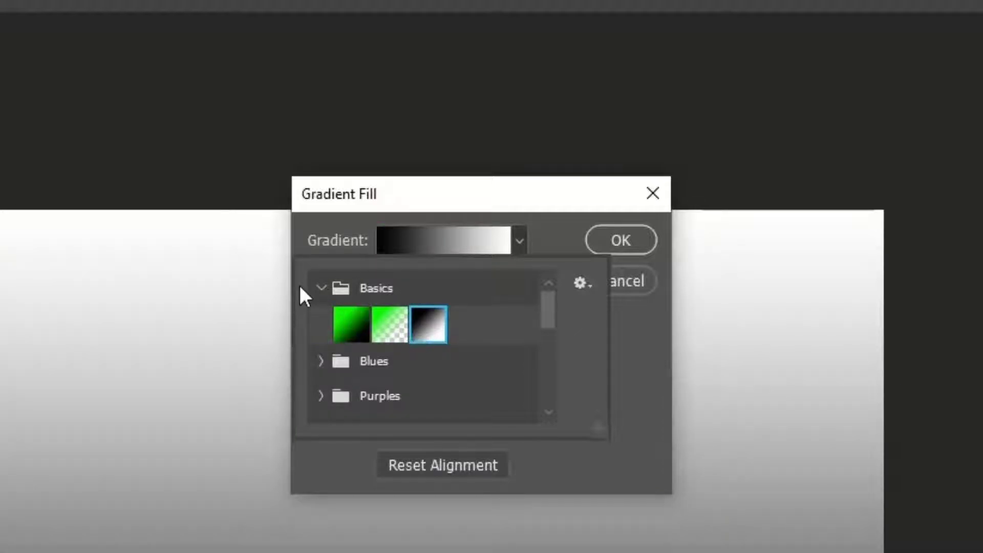
Set the gradient fill's style to Radial and reverse its colors.
{"action": "left_click", "coordinate": [608, 329]}
{"action": "left_click", "coordinate": [420, 288]}
{"action": "left_click", "coordinate": [411, 322]}
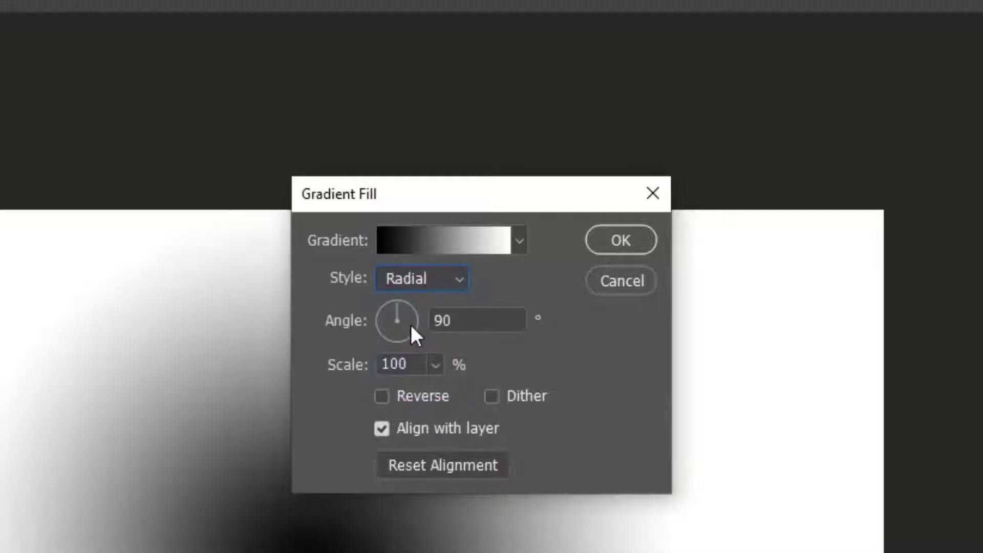
{"action": "left_click", "coordinate": [435, 365]}
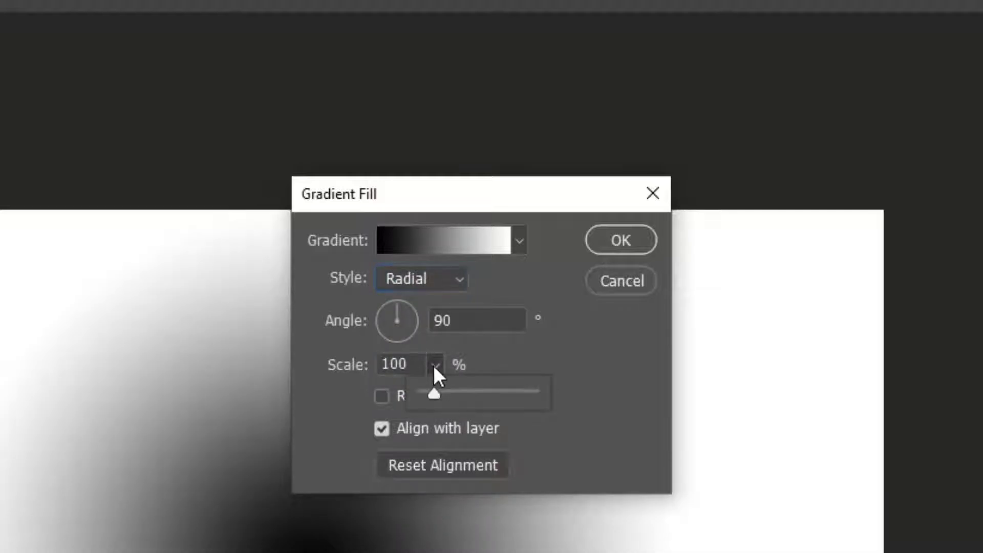
{"action": "left_click", "coordinate": [435, 364]}
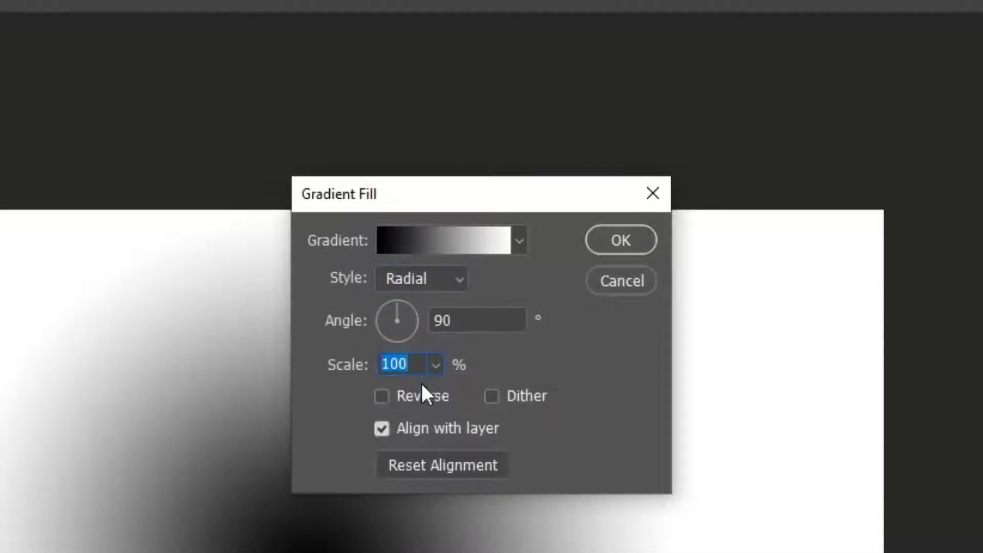
{"action": "left_click", "coordinate": [382, 397]}
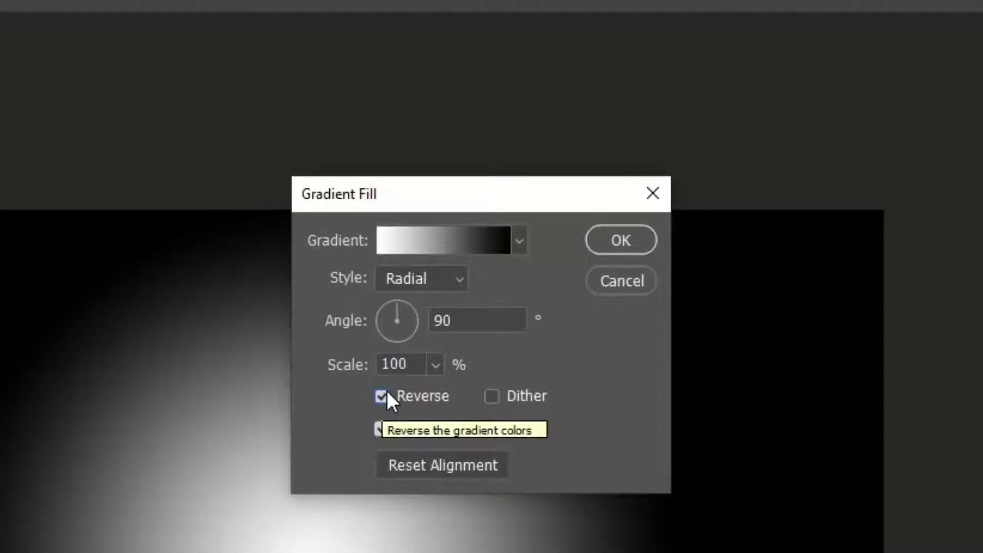
Set the gradient fill's scale to 243% and apply the fill.
{"action": "left_click", "coordinate": [435, 365]}
{"action": "mouse_move", "coordinate": [432, 392]}
{"action": "left_mouse_down"}
{"action": "mouse_move", "coordinate": [459, 390]}
{"action": "mouse_move", "coordinate": [444, 392]}
{"action": "left_mouse_up"}
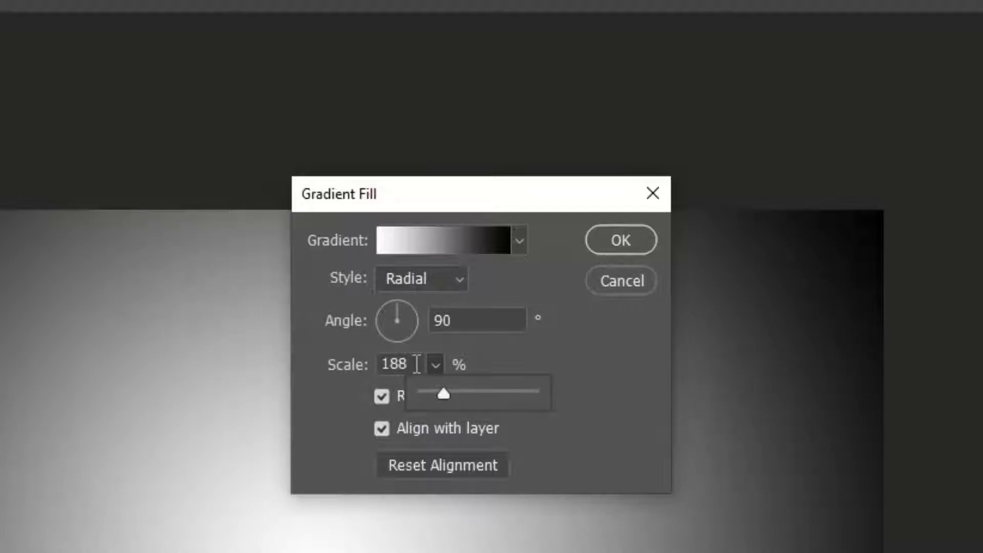
{"action": "left_click", "coordinate": [417, 365]}
{"action": "type", "text": "243"}
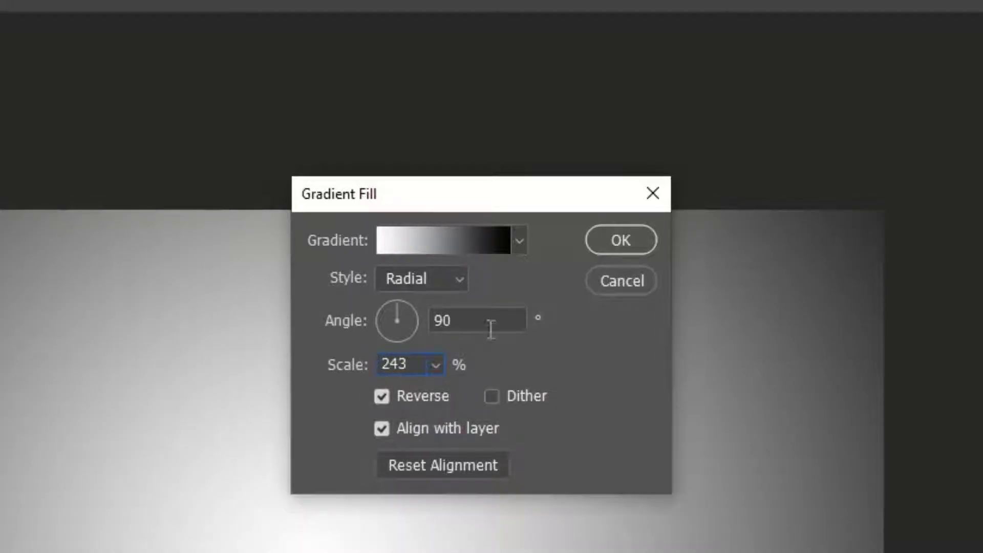
{"action": "left_click", "coordinate": [607, 251]}
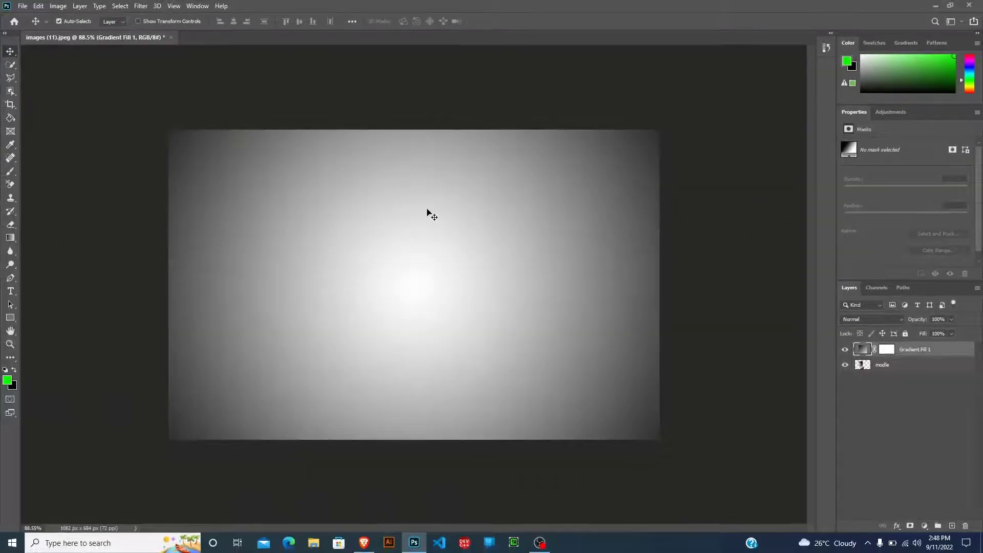
Move the gradient fill layer below the "modle" layer.
{"action": "left_click_drag", "start_coordinate": [427, 211], "coordinate": [426, 220]}
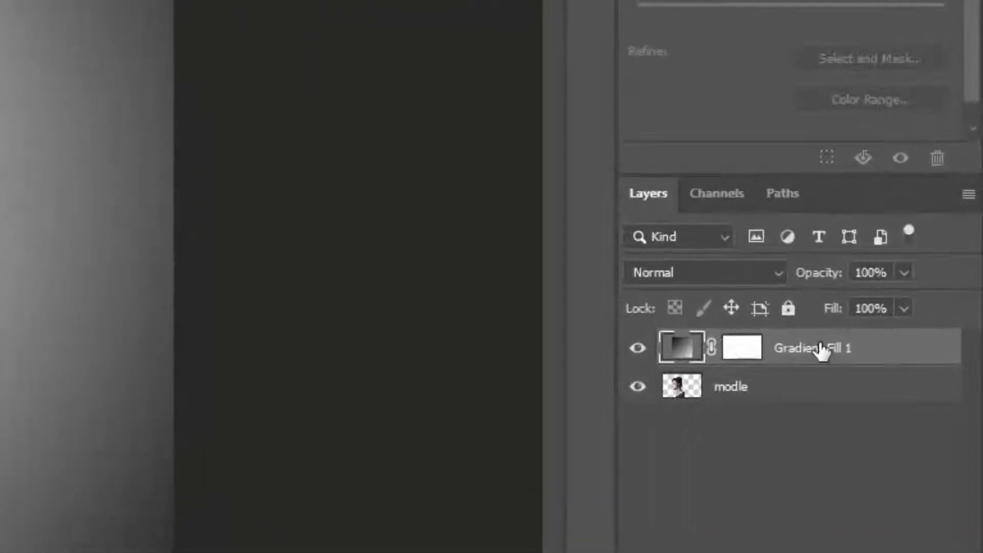
{"action": "left_click_drag", "start_coordinate": [918, 351], "coordinate": [920, 363]}
{"action": "left_click_drag", "start_coordinate": [815, 382], "coordinate": [816, 429]}
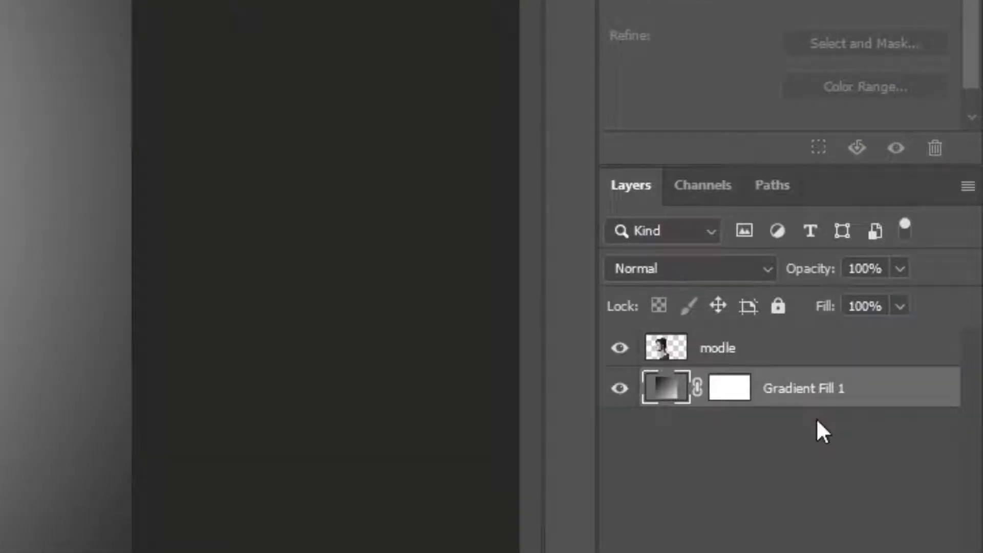
Rename the gradient fill layer as "bACKGROUND".
{"action": "double_click", "coordinate": [803, 391]}
{"action": "type", "text": "b"}
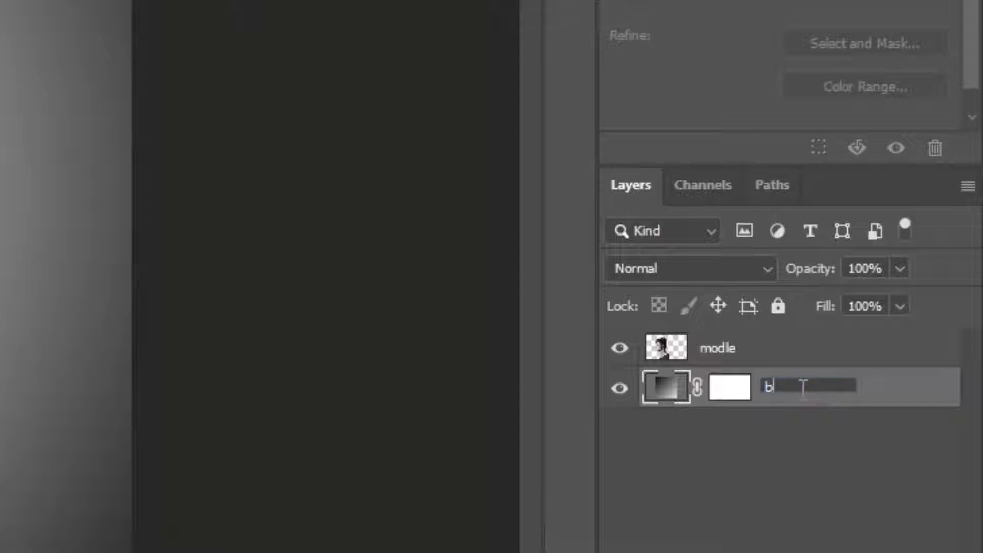
{"action": "type", "text": "CKGROUND"}
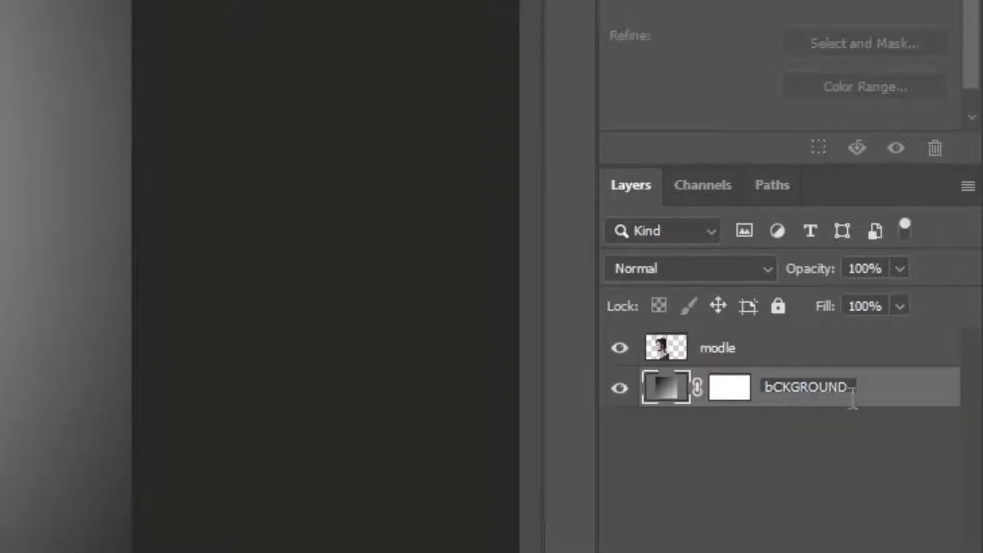
{"action": "left_click", "coordinate": [761, 524]}
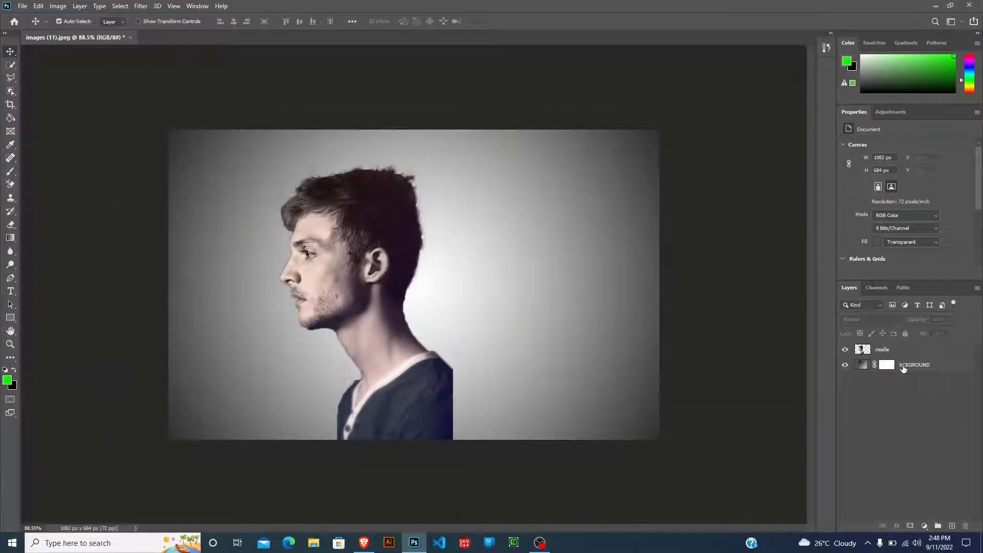
{"action": "double_click", "coordinate": [904, 366]}
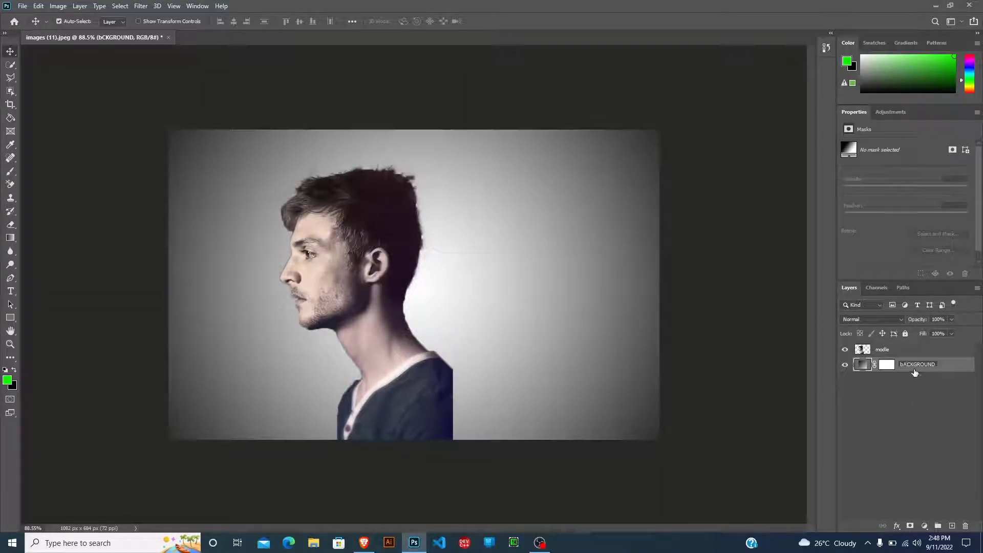
{"action": "left_click", "coordinate": [895, 389]}
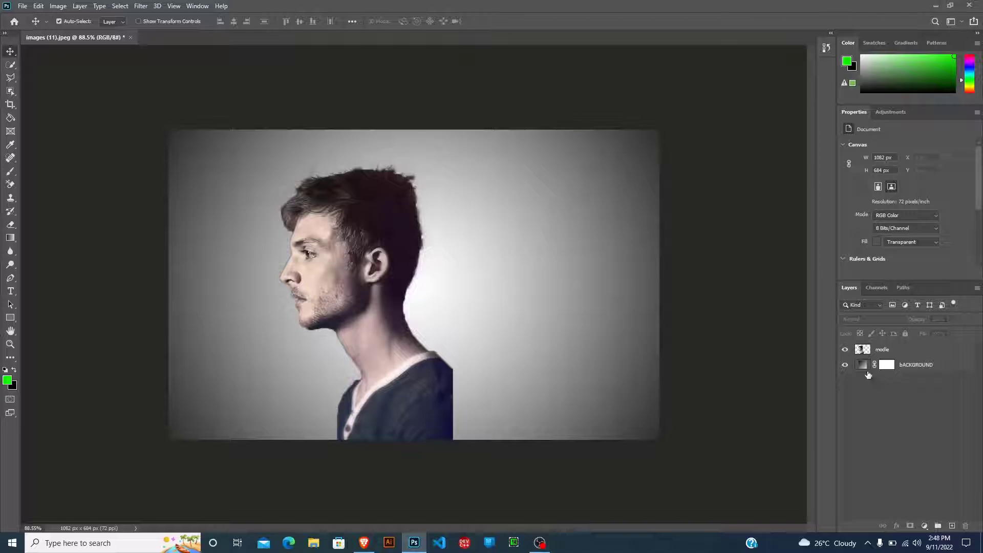
Duplicate the "modle" layer and rename the upper copy as "modle".
{"action": "left_click", "coordinate": [919, 351]}
{"action": "left_click_drag", "start_coordinate": [397, 376], "coordinate": [408, 377]}
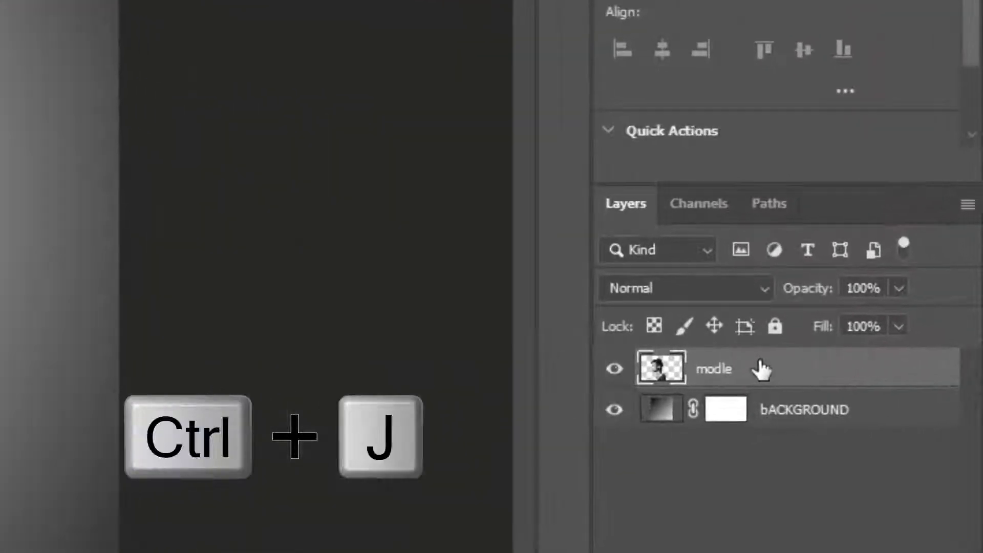
{"action": "key", "text": "ctrl+j"}
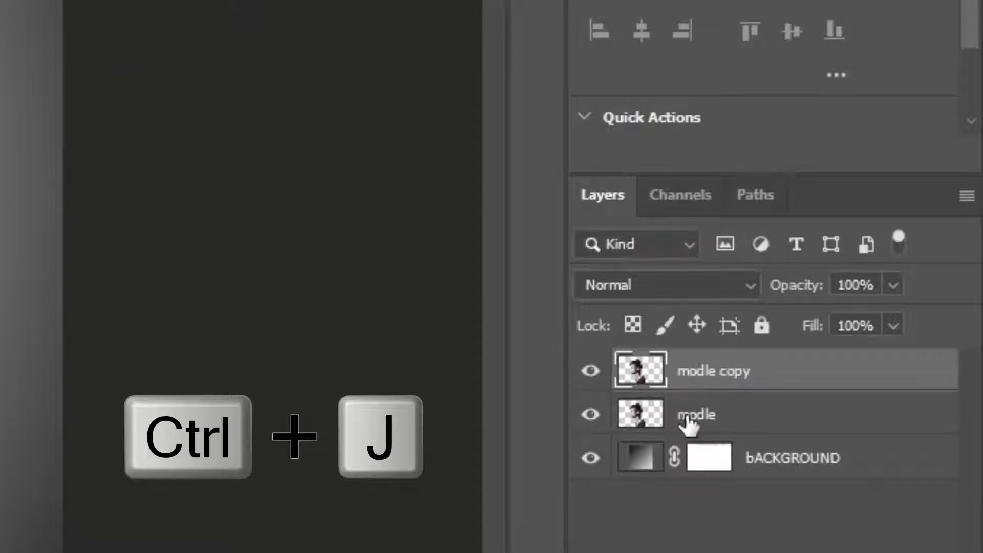
{"action": "double_click", "coordinate": [710, 371]}
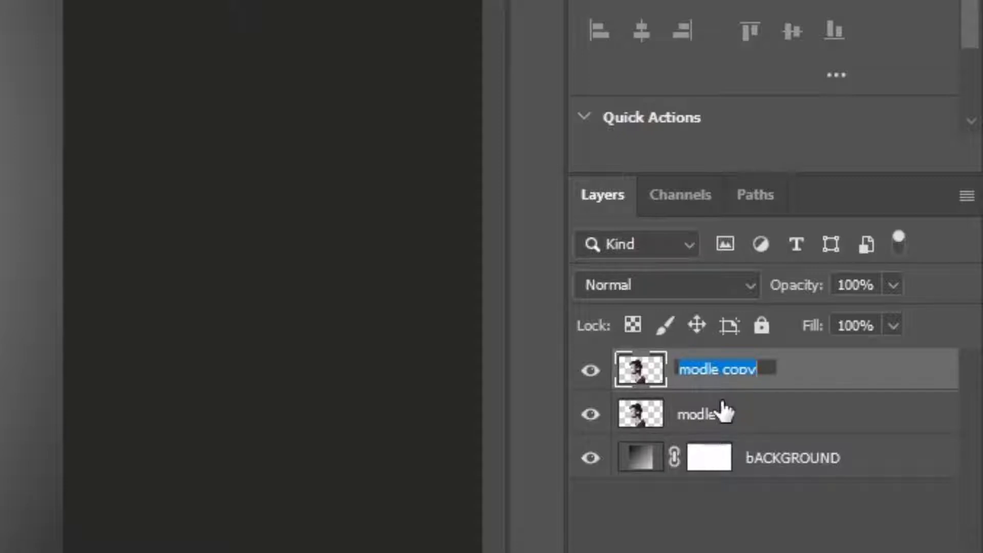
{"action": "key", "text": "Right"}
{"action": "key", "text": "BackSpace"}
{"action": "key", "text": "BackSpace"}
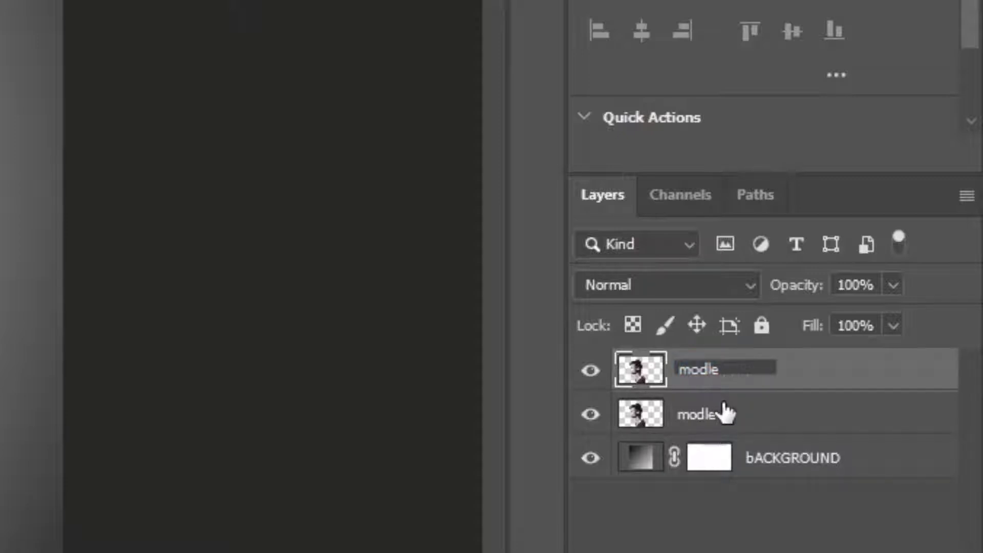
Rename the lower of the two man layers as "LIQUFY".
{"action": "double_click", "coordinate": [709, 414]}
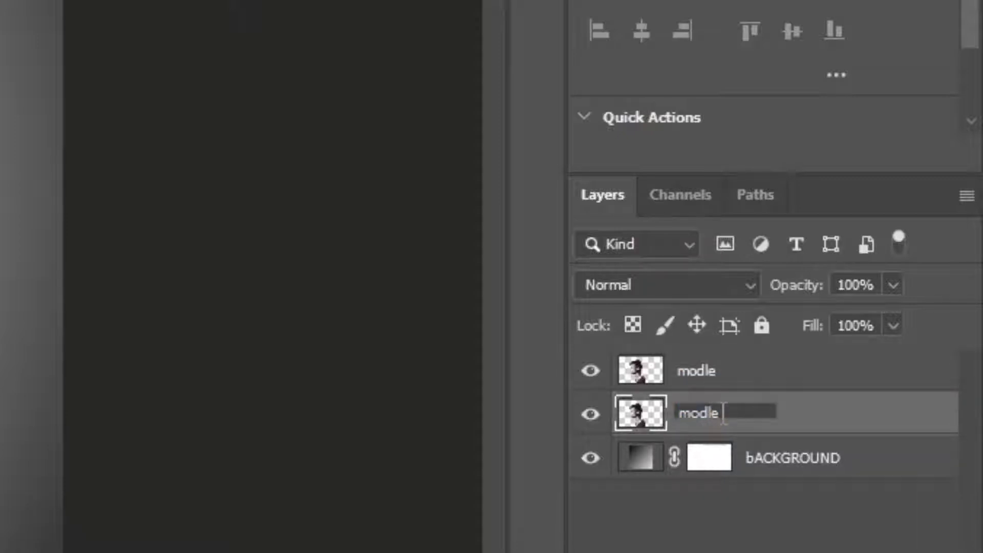
{"action": "key", "text": "BackSpace"}
{"action": "key", "text": "BackSpace"}
{"action": "key", "text": "BackSpace"}
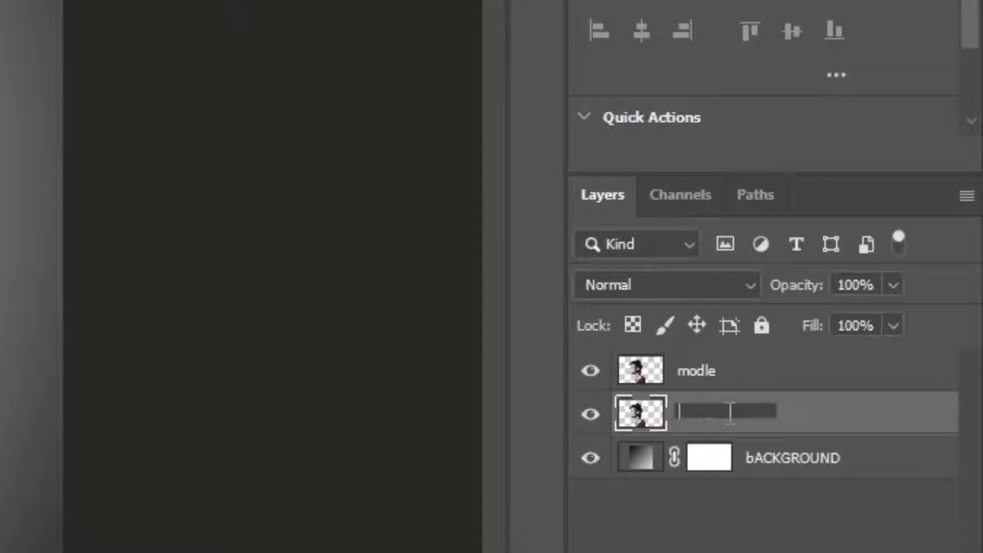
{"action": "type", "text": "LIOUFY"}
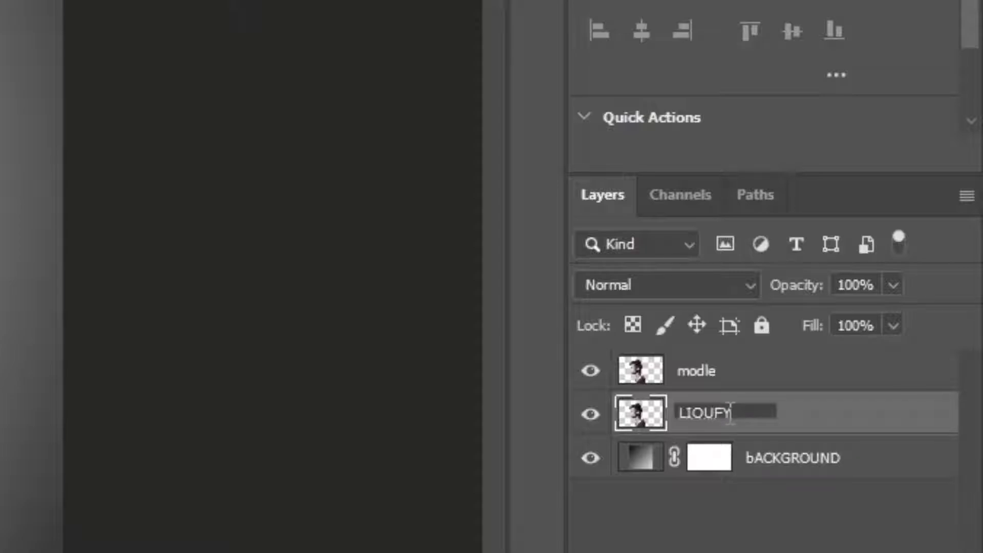
{"action": "key", "text": "Return"}
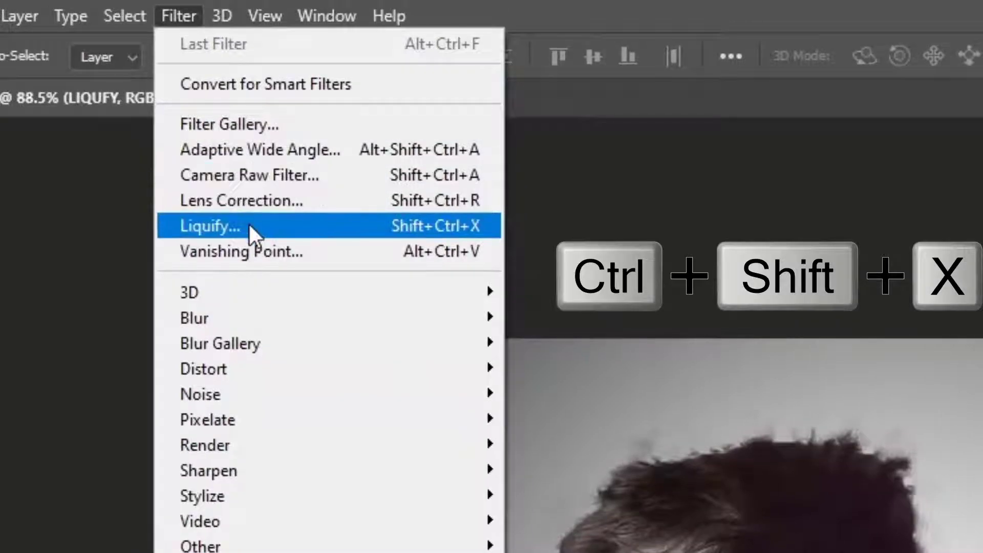
Liquify the LIQUFY layer with the Forward Warp tool, using brush size 236 to stretch the body, neck and head backward and the hair upward.
{"action": "left_click", "coordinate": [246, 225]}
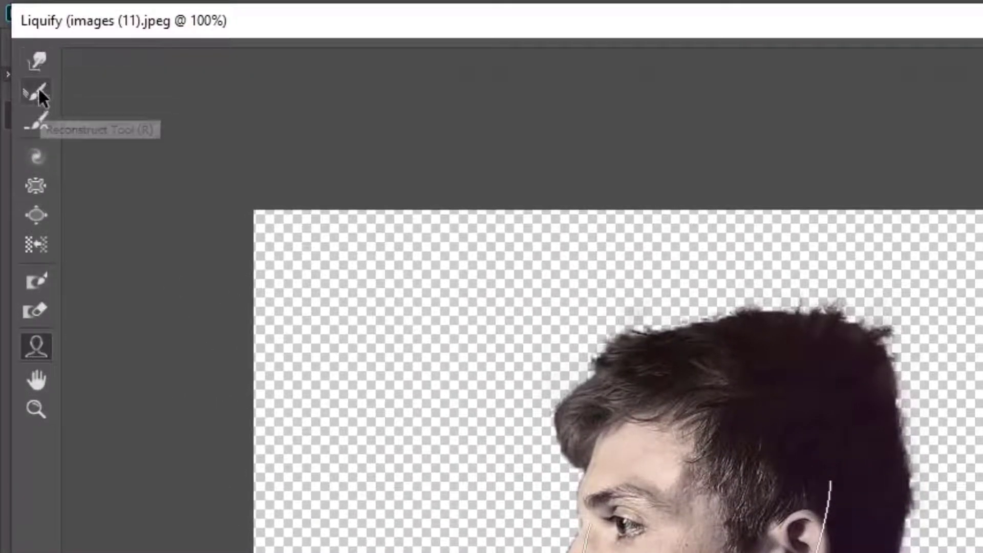
{"action": "left_click", "coordinate": [36, 61]}
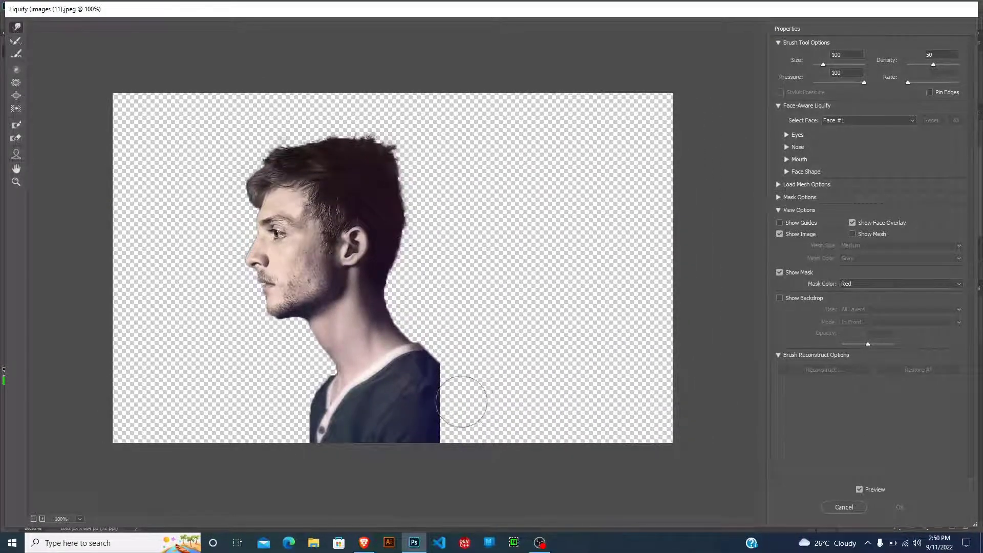
{"action": "mouse_move", "coordinate": [432, 418]}
{"action": "left_mouse_down"}
{"action": "mouse_move", "coordinate": [626, 418]}
{"action": "mouse_move", "coordinate": [437, 439]}
{"action": "mouse_move", "coordinate": [570, 443]}
{"action": "mouse_move", "coordinate": [496, 434]}
{"action": "mouse_move", "coordinate": [478, 412]}
{"action": "mouse_move", "coordinate": [545, 398]}
{"action": "mouse_move", "coordinate": [531, 501]}
{"action": "mouse_move", "coordinate": [534, 410]}
{"action": "left_mouse_up"}
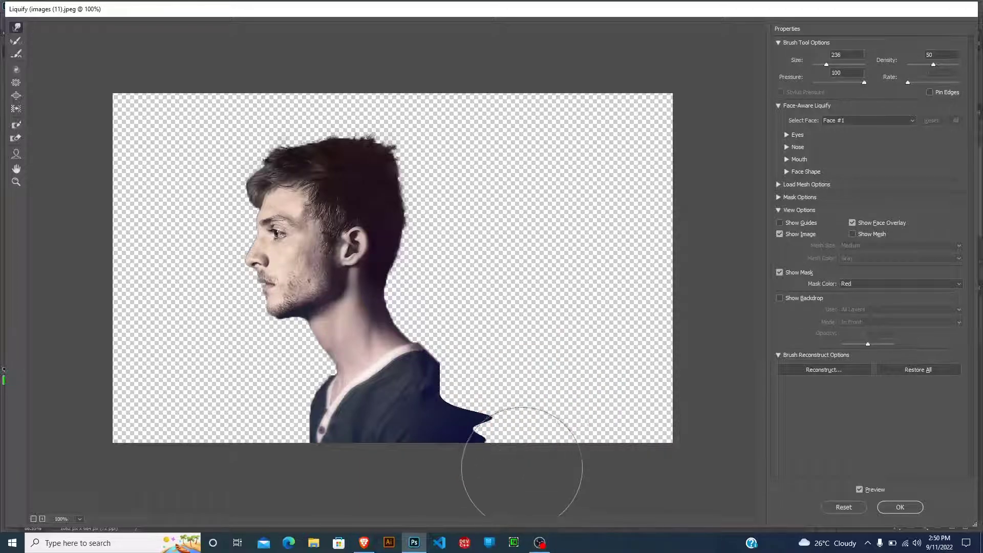
{"action": "mouse_move", "coordinate": [444, 422]}
{"action": "left_mouse_down"}
{"action": "mouse_move", "coordinate": [451, 468]}
{"action": "mouse_move", "coordinate": [746, 417]}
{"action": "mouse_move", "coordinate": [652, 450]}
{"action": "mouse_move", "coordinate": [466, 381]}
{"action": "mouse_move", "coordinate": [560, 329]}
{"action": "mouse_move", "coordinate": [499, 402]}
{"action": "mouse_move", "coordinate": [567, 314]}
{"action": "mouse_move", "coordinate": [539, 309]}
{"action": "mouse_move", "coordinate": [681, 307]}
{"action": "mouse_move", "coordinate": [714, 341]}
{"action": "left_mouse_up"}
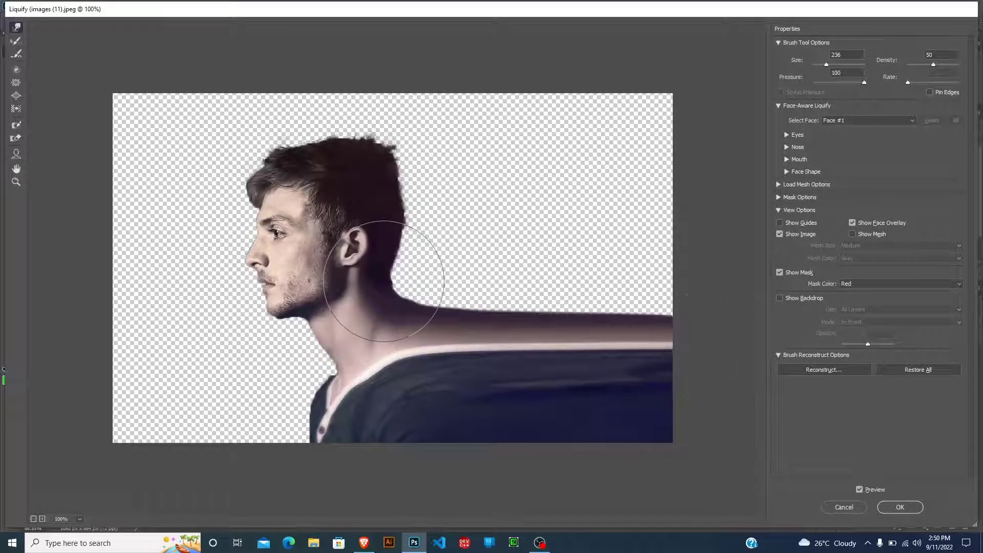
{"action": "mouse_move", "coordinate": [373, 286]}
{"action": "left_mouse_down"}
{"action": "mouse_move", "coordinate": [631, 273]}
{"action": "mouse_move", "coordinate": [438, 279]}
{"action": "mouse_move", "coordinate": [480, 313]}
{"action": "mouse_move", "coordinate": [674, 292]}
{"action": "left_mouse_up"}
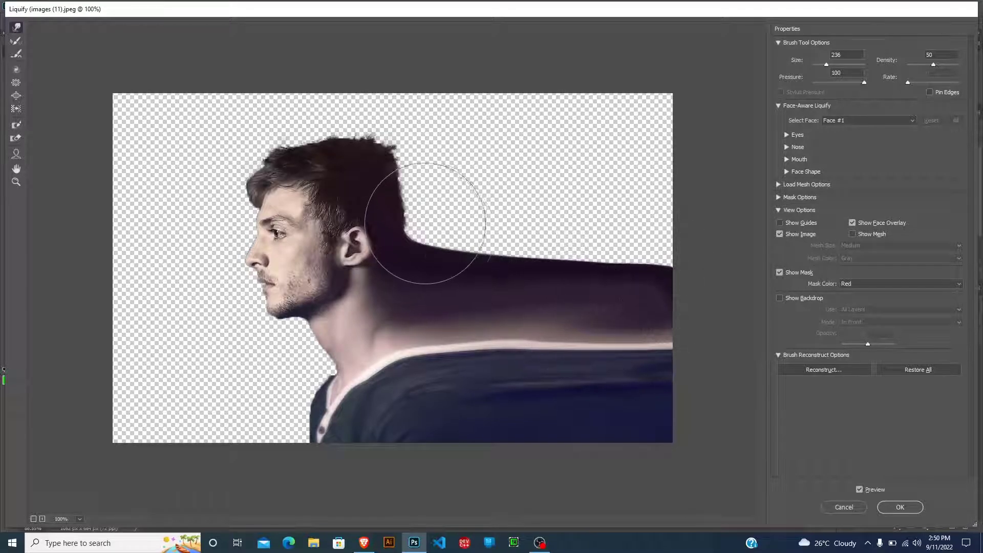
{"action": "mouse_move", "coordinate": [417, 208]}
{"action": "left_mouse_down"}
{"action": "mouse_move", "coordinate": [565, 203]}
{"action": "mouse_move", "coordinate": [434, 168]}
{"action": "mouse_move", "coordinate": [440, 149]}
{"action": "mouse_move", "coordinate": [498, 112]}
{"action": "mouse_move", "coordinate": [400, 71]}
{"action": "mouse_move", "coordinate": [382, 81]}
{"action": "mouse_move", "coordinate": [330, 70]}
{"action": "mouse_move", "coordinate": [334, 60]}
{"action": "mouse_move", "coordinate": [344, 133]}
{"action": "mouse_move", "coordinate": [295, 110]}
{"action": "mouse_move", "coordinate": [292, 57]}
{"action": "mouse_move", "coordinate": [421, 131]}
{"action": "mouse_move", "coordinate": [496, 111]}
{"action": "mouse_move", "coordinate": [539, 128]}
{"action": "mouse_move", "coordinate": [406, 201]}
{"action": "mouse_move", "coordinate": [528, 217]}
{"action": "mouse_move", "coordinate": [511, 259]}
{"action": "mouse_move", "coordinate": [670, 217]}
{"action": "mouse_move", "coordinate": [484, 206]}
{"action": "mouse_move", "coordinate": [593, 124]}
{"action": "mouse_move", "coordinate": [642, 189]}
{"action": "mouse_move", "coordinate": [612, 174]}
{"action": "mouse_move", "coordinate": [627, 228]}
{"action": "mouse_move", "coordinate": [603, 138]}
{"action": "mouse_move", "coordinate": [506, 136]}
{"action": "mouse_move", "coordinate": [682, 118]}
{"action": "mouse_move", "coordinate": [564, 102]}
{"action": "mouse_move", "coordinate": [320, 123]}
{"action": "mouse_move", "coordinate": [307, 79]}
{"action": "mouse_move", "coordinate": [269, 126]}
{"action": "mouse_move", "coordinate": [274, 88]}
{"action": "mouse_move", "coordinate": [251, 125]}
{"action": "mouse_move", "coordinate": [243, 78]}
{"action": "mouse_move", "coordinate": [252, 88]}
{"action": "mouse_move", "coordinate": [248, 119]}
{"action": "mouse_move", "coordinate": [225, 77]}
{"action": "mouse_move", "coordinate": [332, 115]}
{"action": "left_mouse_up"}
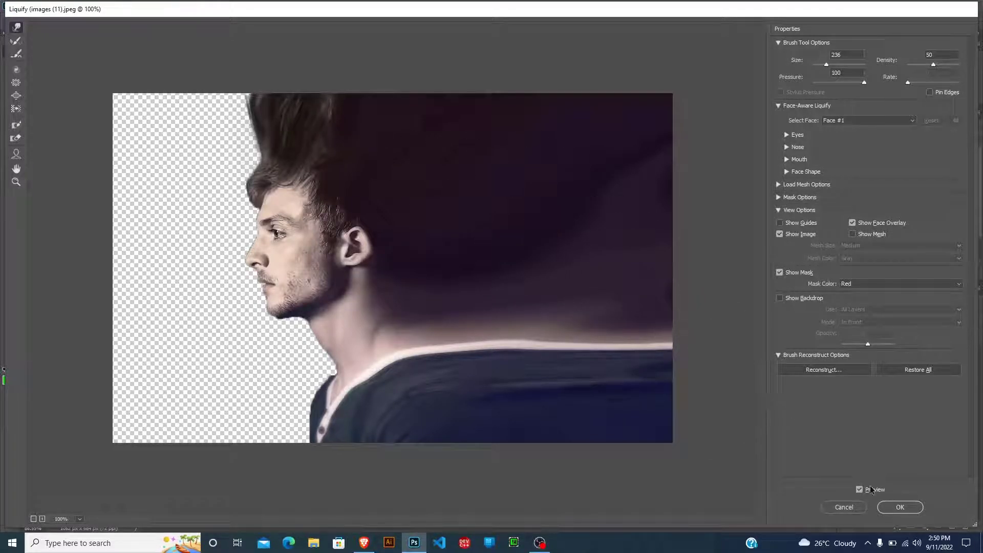
{"action": "left_click", "coordinate": [898, 508]}
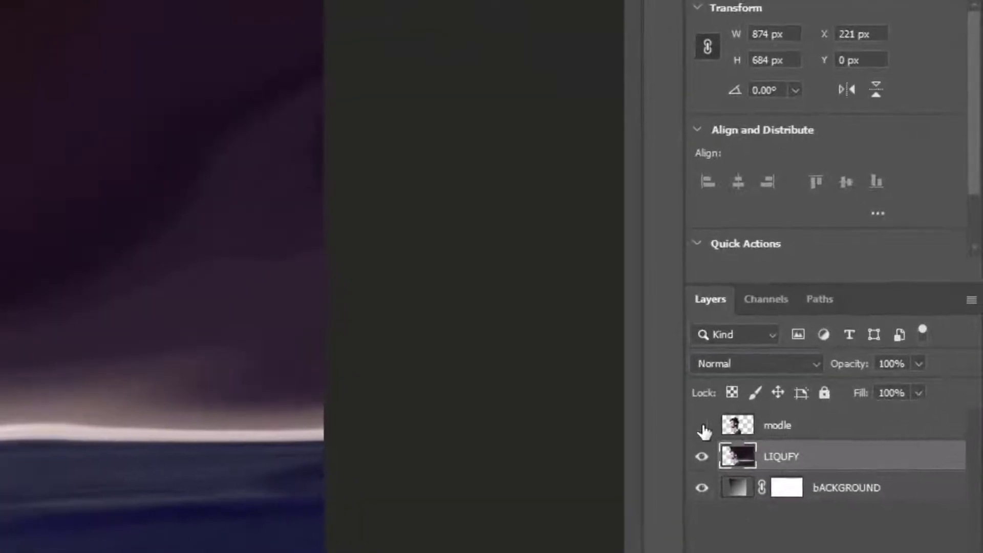
Add a black layer mask to the LIQUFY layer and a white layer mask to the visible modle layer.
{"action": "left_click", "coordinate": [702, 427]}
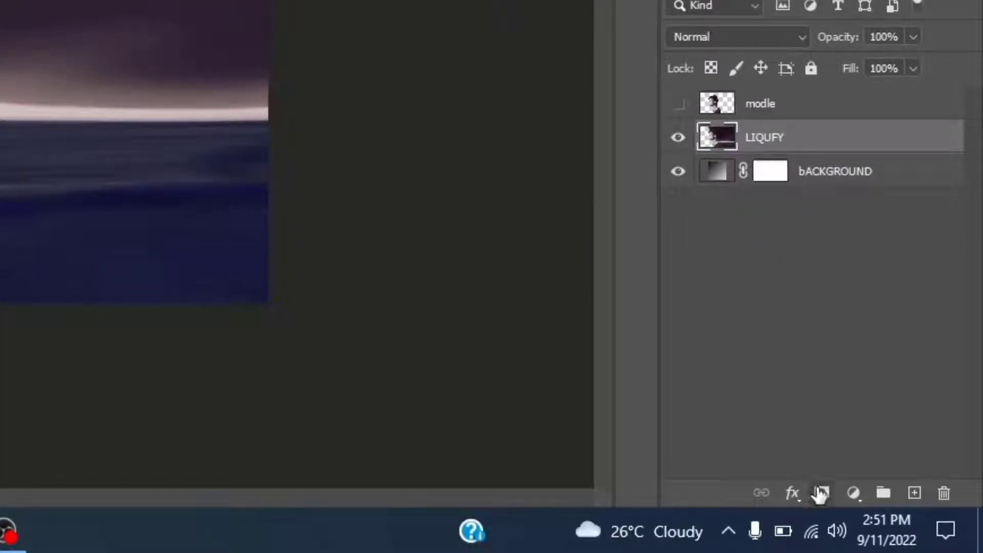
{"action": "left_click", "coordinate": [824, 494], "text": "alt"}
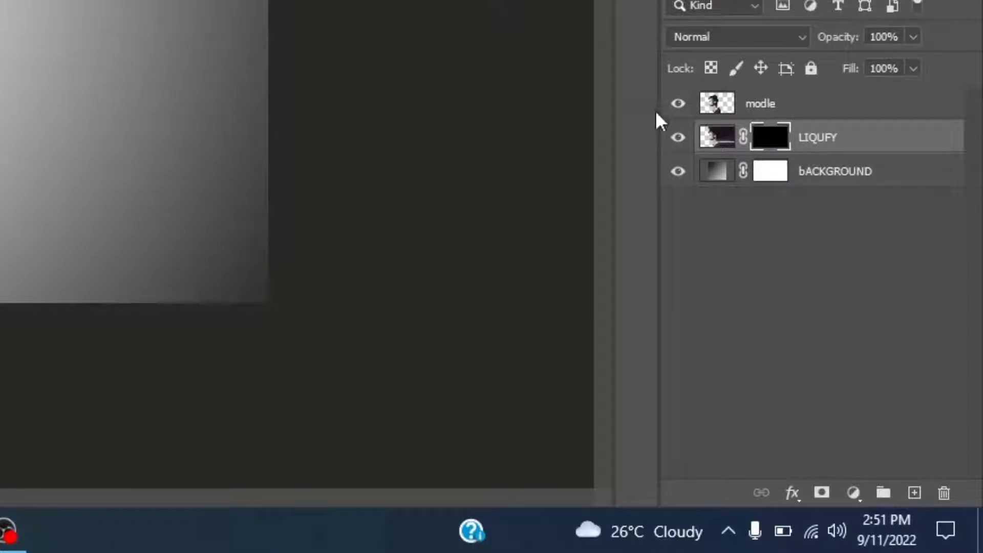
{"action": "left_click", "coordinate": [788, 104]}
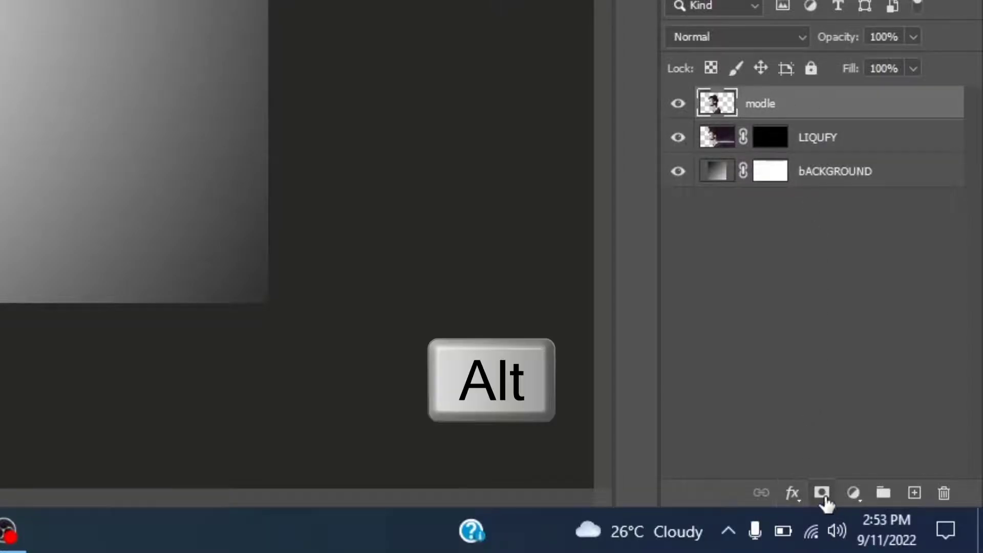
{"action": "left_click", "coordinate": [823, 494]}
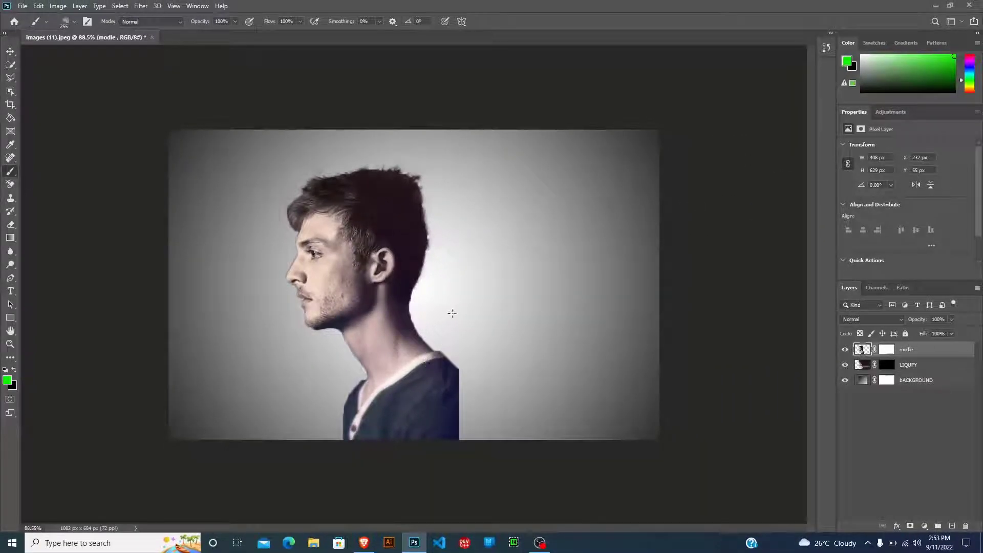
{"action": "right_click", "coordinate": [452, 313]}
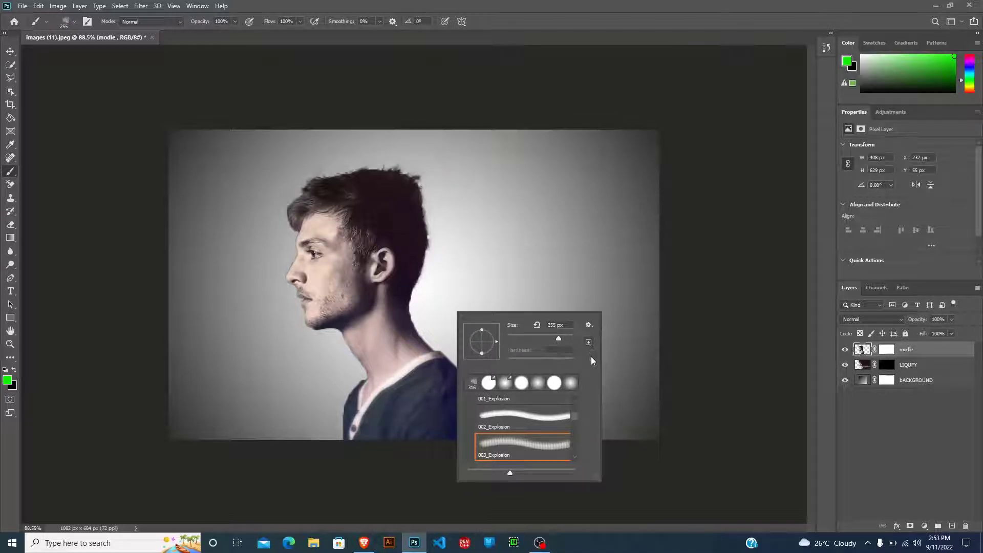
{"action": "left_click", "coordinate": [411, 353]}
{"action": "key", "text": "ctrl+z"}
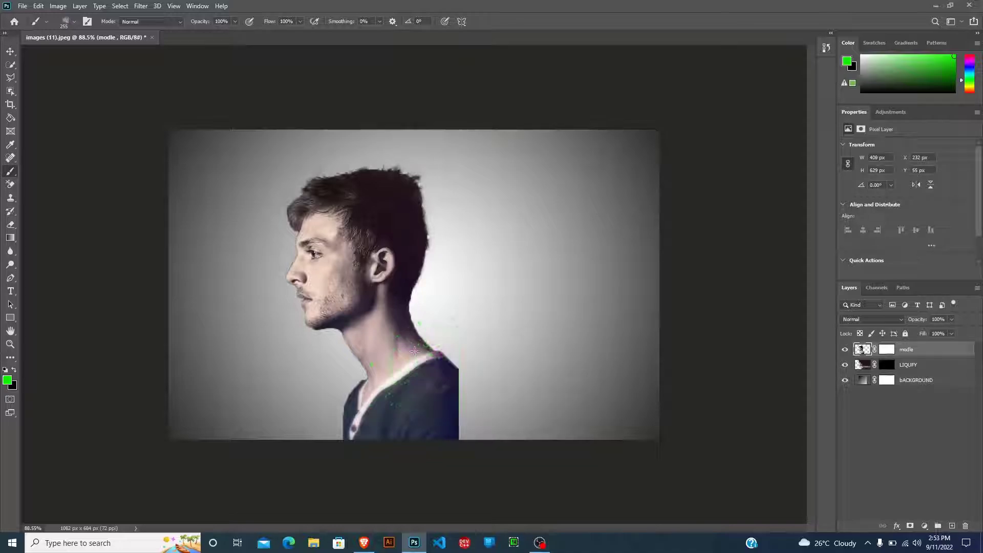
Set the foreground colour to white (ffffff) and swap the colours so that black is the foreground.
{"action": "left_click", "coordinate": [5, 386]}
{"action": "left_click_drag", "start_coordinate": [369, 132], "coordinate": [343, 117]}
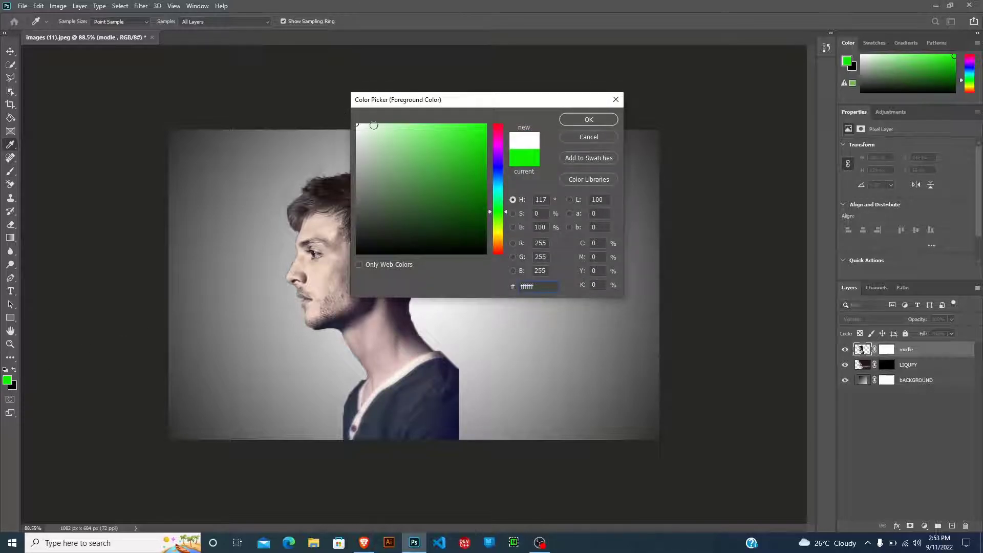
{"action": "left_click", "coordinate": [591, 119]}
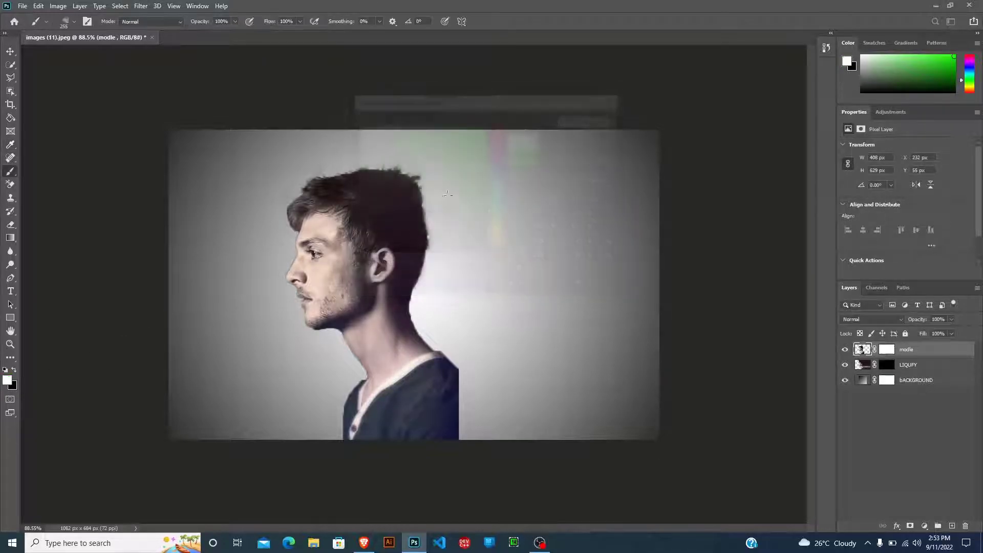
{"action": "left_click", "coordinate": [14, 370]}
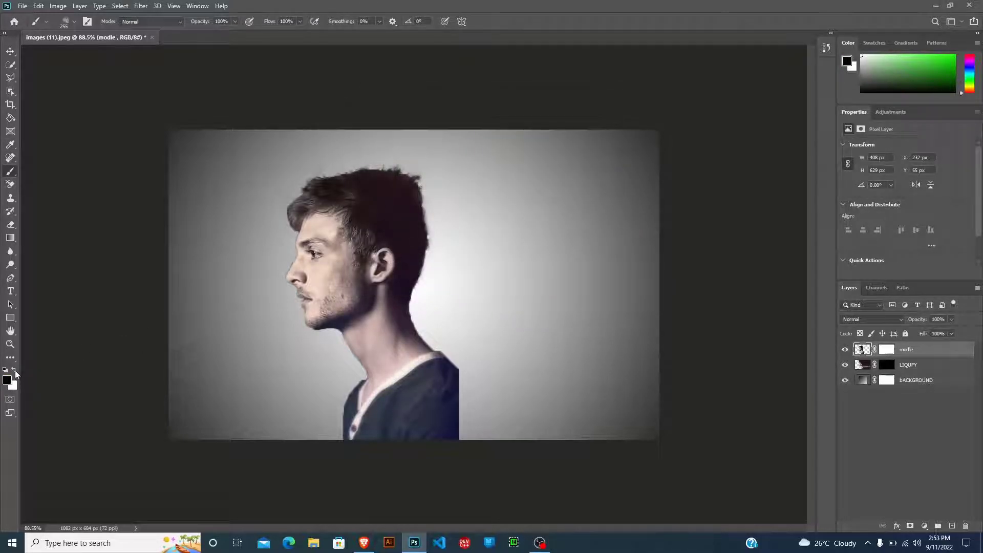
{"action": "right_click", "coordinate": [500, 391]}
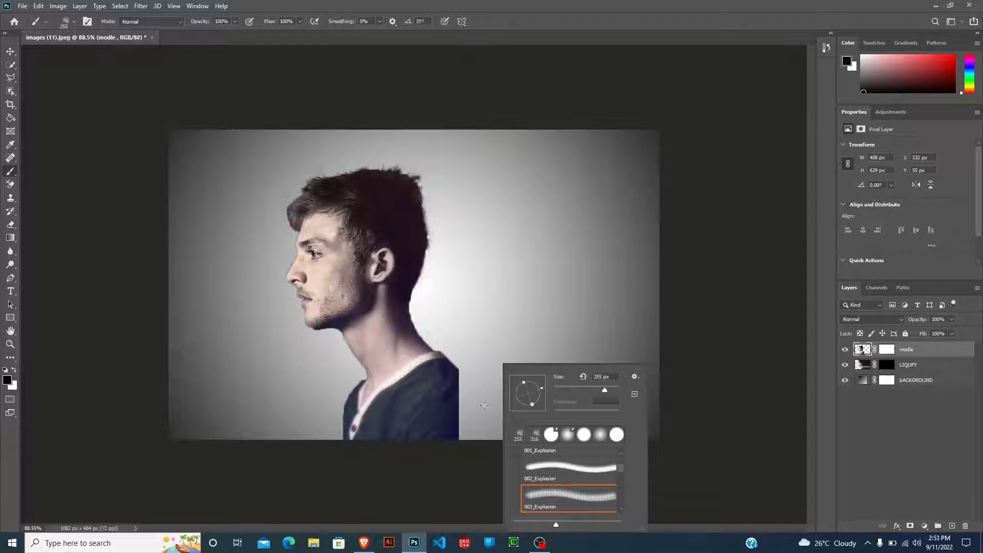
{"action": "left_click", "coordinate": [475, 421]}
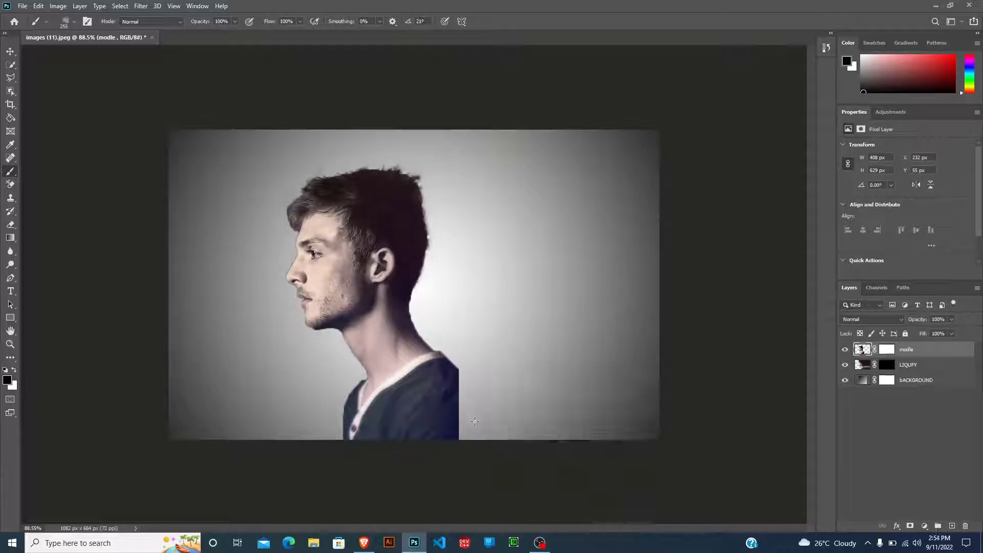
{"action": "left_click", "coordinate": [476, 419]}
{"action": "key", "text": "ctrl+z"}
{"action": "right_click", "coordinate": [495, 377]}
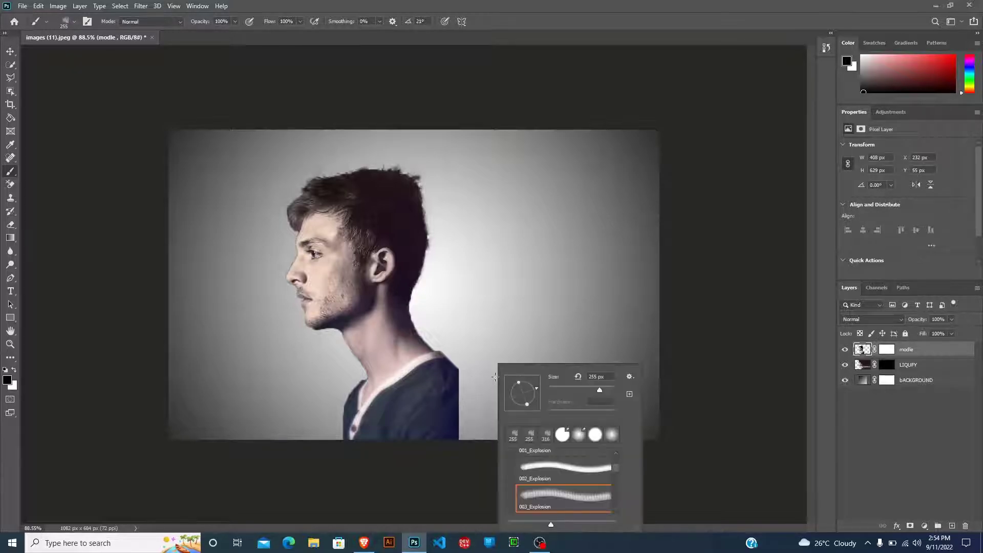
{"action": "left_click_drag", "start_coordinate": [533, 397], "coordinate": [536, 402]}
{"action": "left_click", "coordinate": [539, 393]}
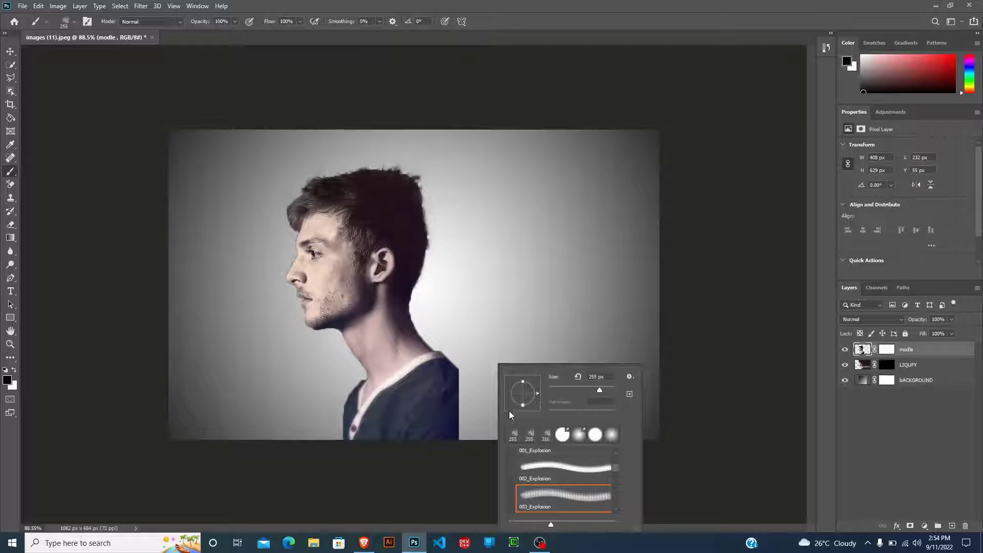
{"action": "left_click", "coordinate": [466, 408]}
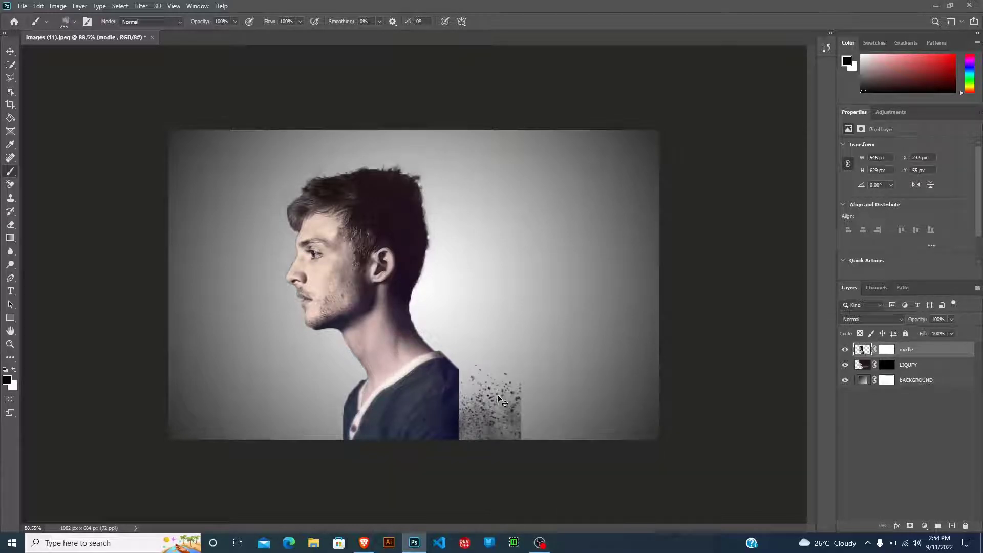
{"action": "key", "text": "ctrl+z"}
{"action": "right_click", "coordinate": [519, 384]}
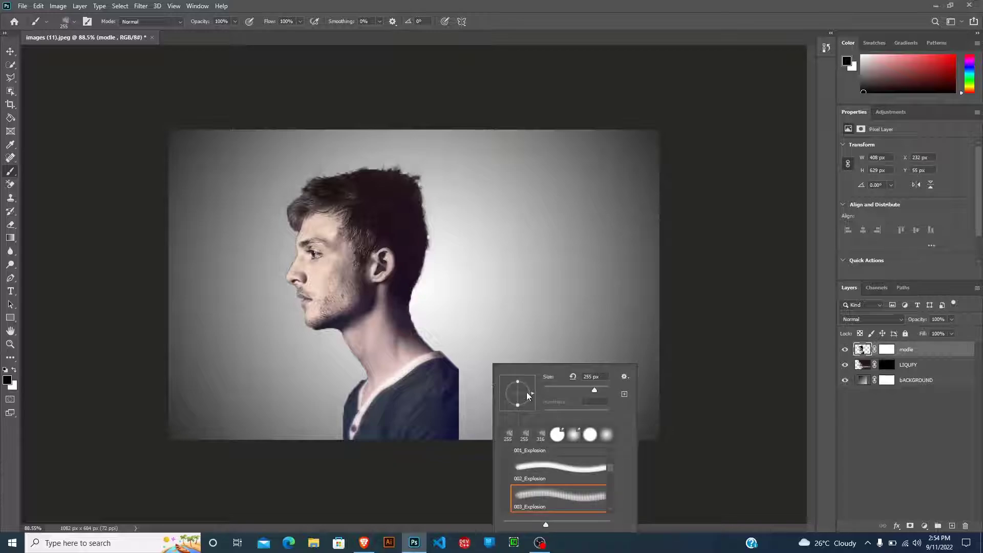
{"action": "left_click", "coordinate": [472, 425]}
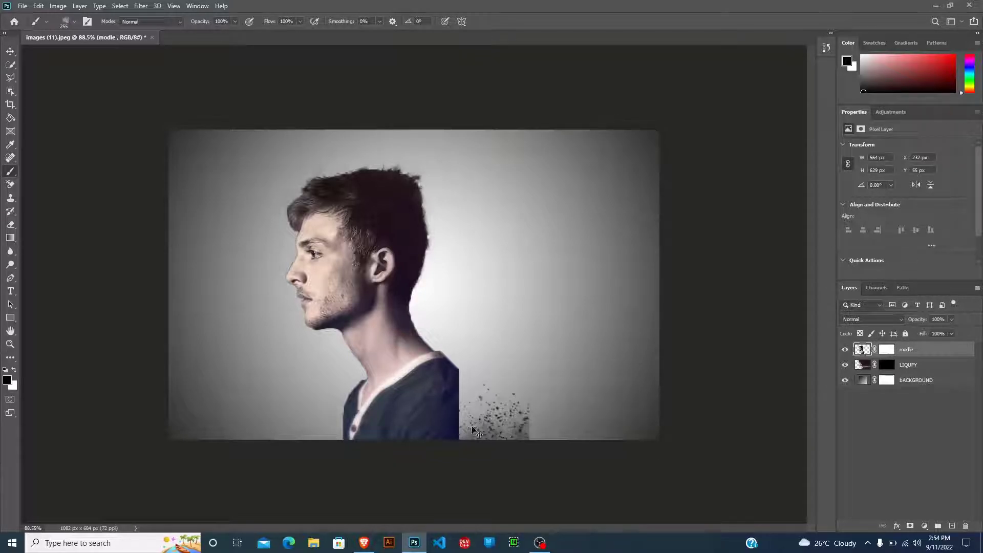
{"action": "key", "text": "ctrl+z"}
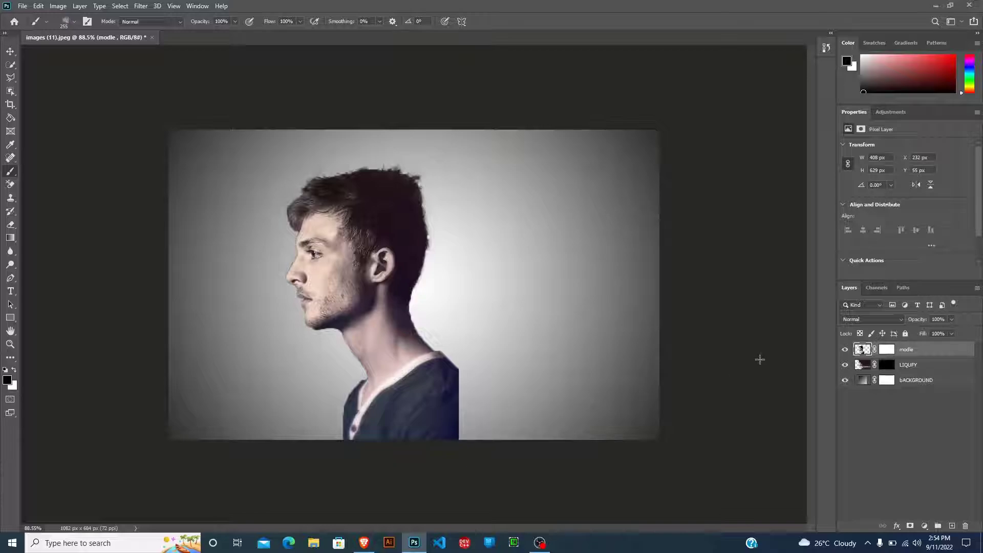
Stamp the 255 px 003_Explosion brush on the modle layer's mask along the man's back, shoulder, neck and back of the head.
{"action": "left_click", "coordinate": [887, 349]}
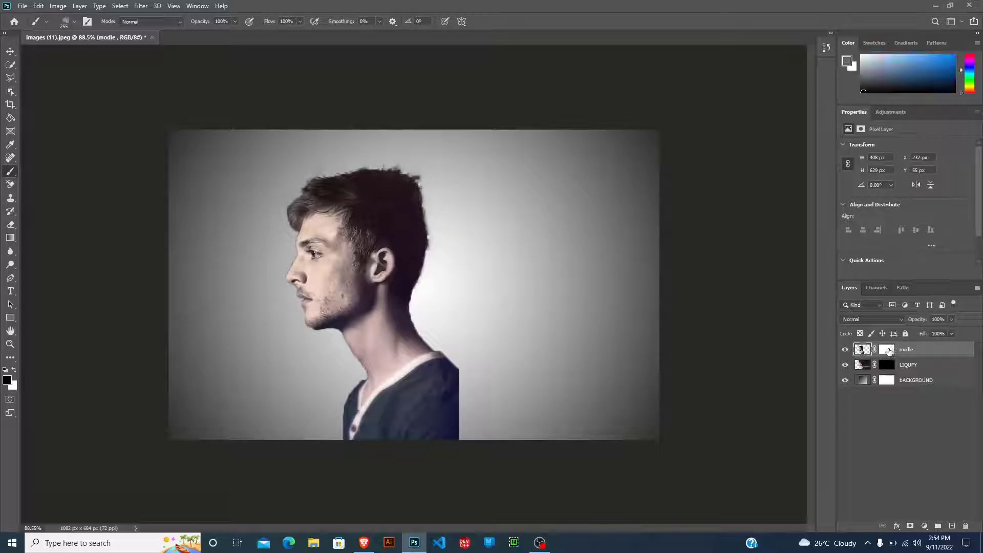
{"action": "left_click", "coordinate": [472, 423]}
{"action": "left_click", "coordinate": [465, 405]}
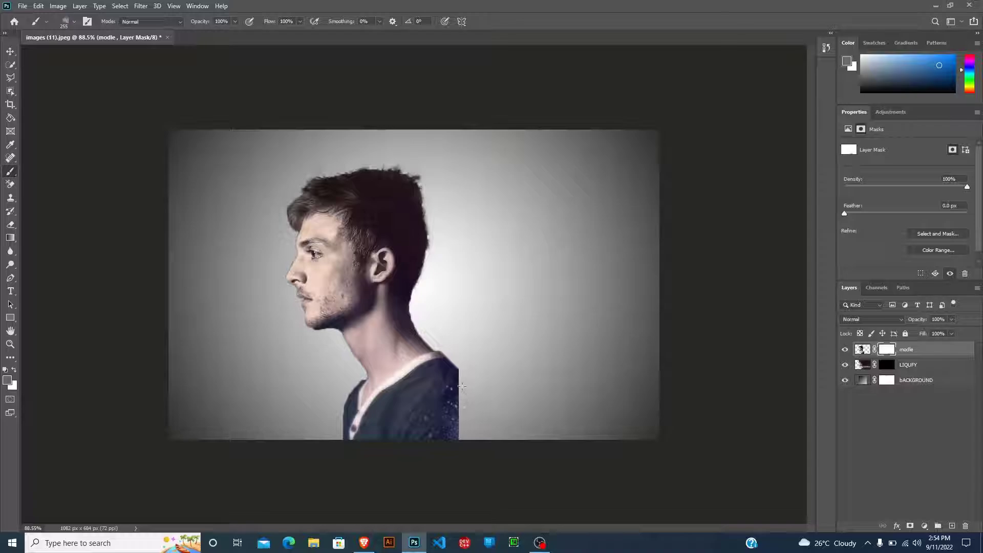
{"action": "left_click", "coordinate": [462, 387]}
{"action": "left_click", "coordinate": [453, 371]}
{"action": "left_click", "coordinate": [443, 355]}
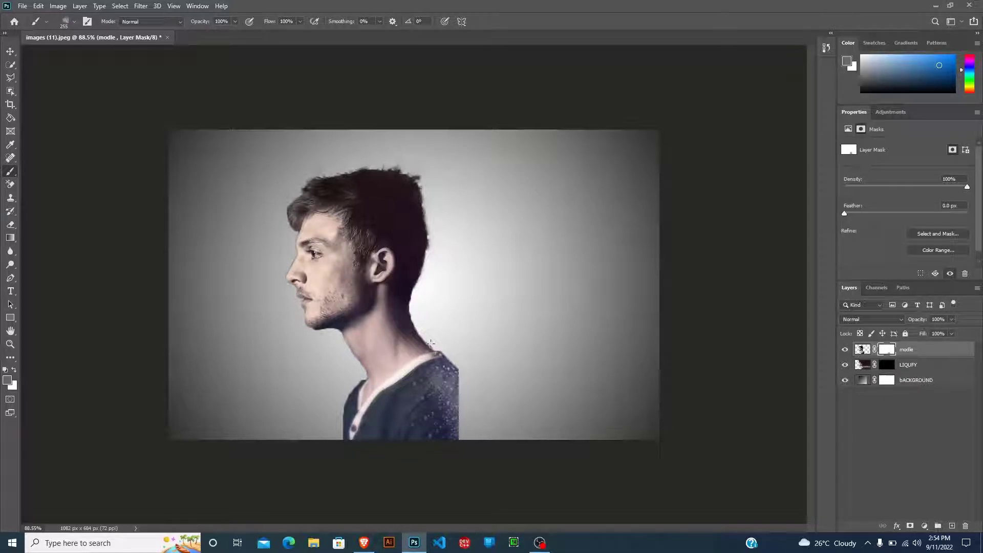
{"action": "left_click", "coordinate": [430, 343]}
{"action": "left_click", "coordinate": [412, 307]}
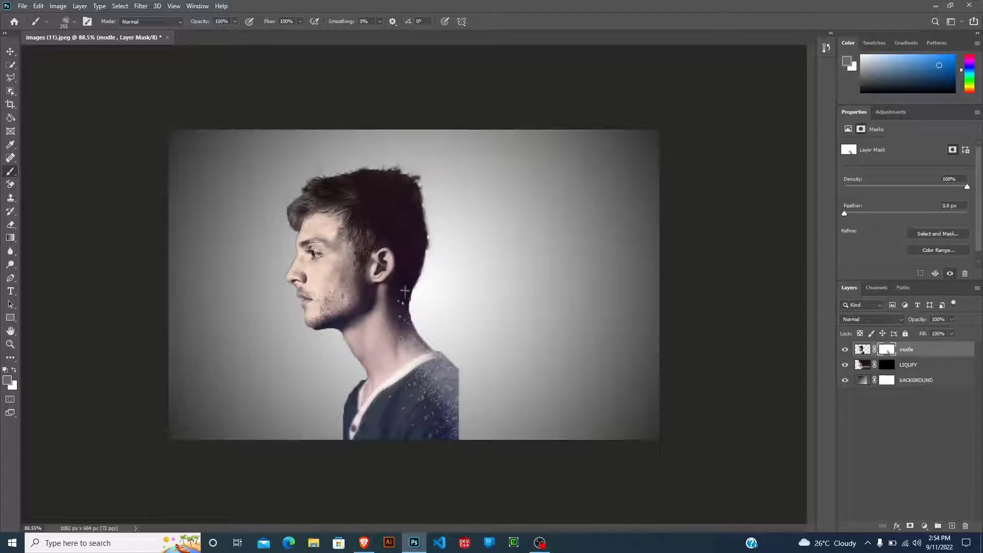
{"action": "left_click", "coordinate": [404, 290]}
{"action": "left_click", "coordinate": [412, 266]}
{"action": "left_click", "coordinate": [419, 233]}
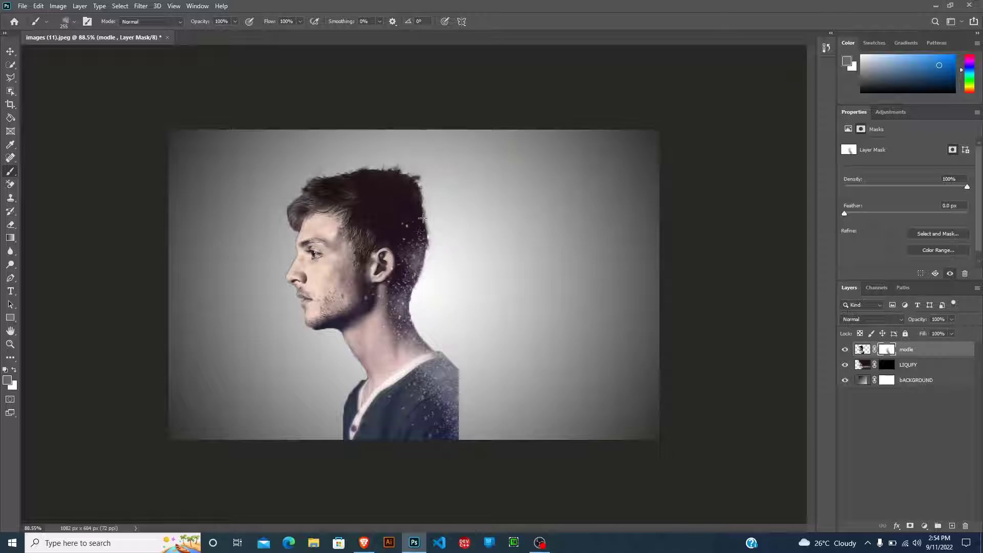
{"action": "left_click", "coordinate": [423, 219]}
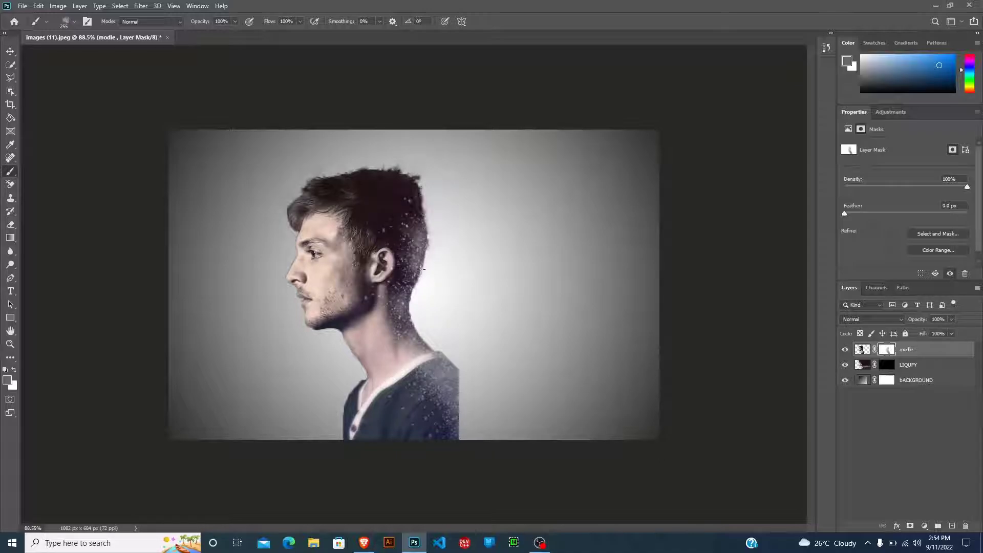
{"action": "mouse_move", "coordinate": [416, 282]}
{"action": "left_mouse_down"}
{"action": "mouse_move", "coordinate": [417, 326]}
{"action": "mouse_move", "coordinate": [457, 379]}
{"action": "mouse_move", "coordinate": [456, 421]}
{"action": "left_mouse_up"}
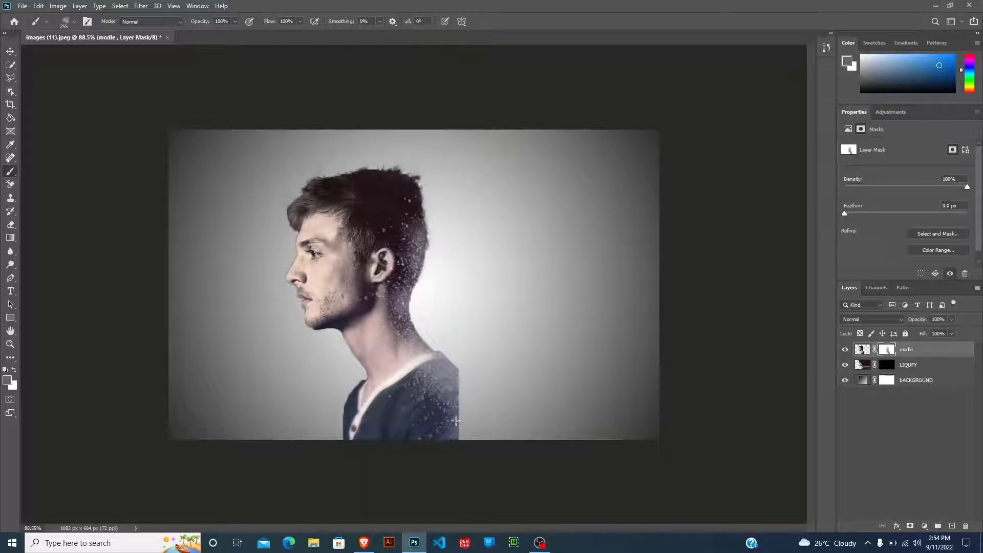
Rotate the explosion brush to 40° and stamp it on the modle mask at the upper back of the head.
{"action": "right_click", "coordinate": [456, 312]}
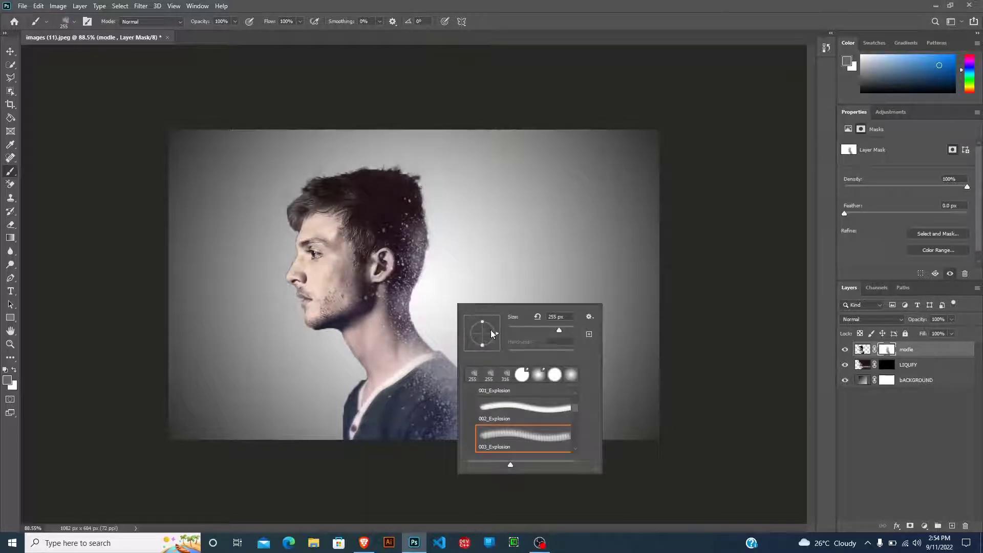
{"action": "mouse_move", "coordinate": [491, 334]}
{"action": "left_mouse_down"}
{"action": "mouse_move", "coordinate": [489, 321]}
{"action": "mouse_move", "coordinate": [471, 336]}
{"action": "mouse_move", "coordinate": [493, 328]}
{"action": "left_mouse_up"}
{"action": "left_click", "coordinate": [428, 191]}
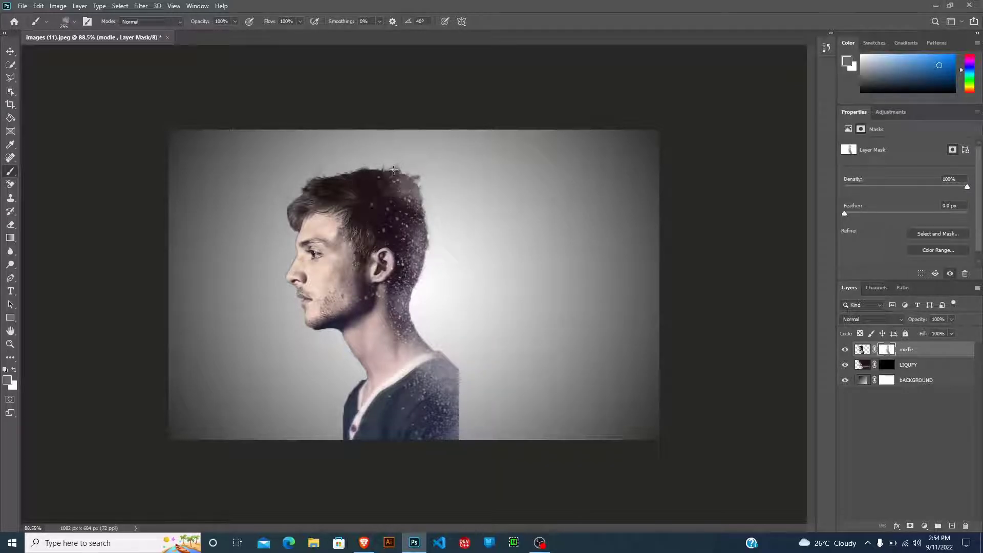
Rotate the explosion brush to 75° and stamp it on the modle mask along the top of the hair.
{"action": "right_click", "coordinate": [448, 178]}
{"action": "left_click_drag", "start_coordinate": [487, 197], "coordinate": [480, 201]}
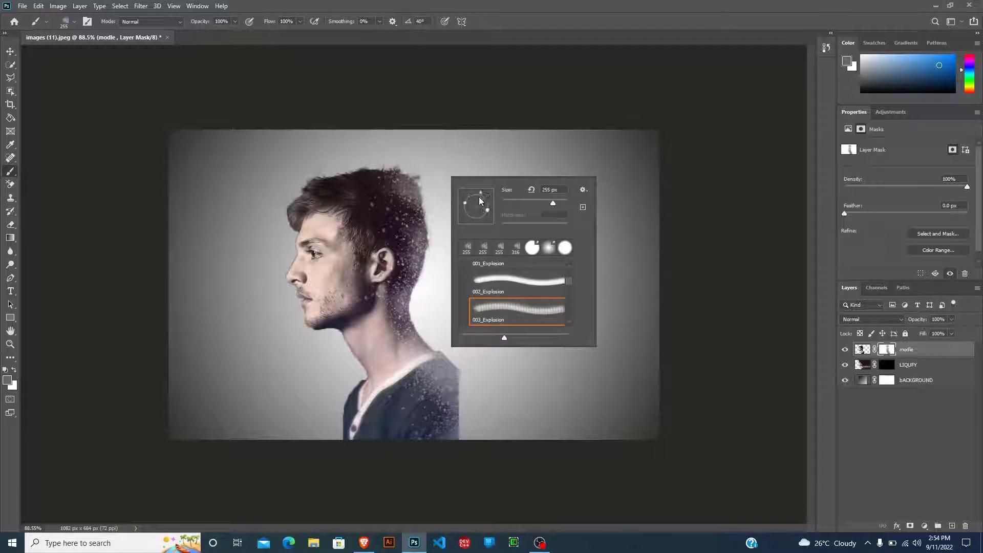
{"action": "left_click", "coordinate": [381, 158]}
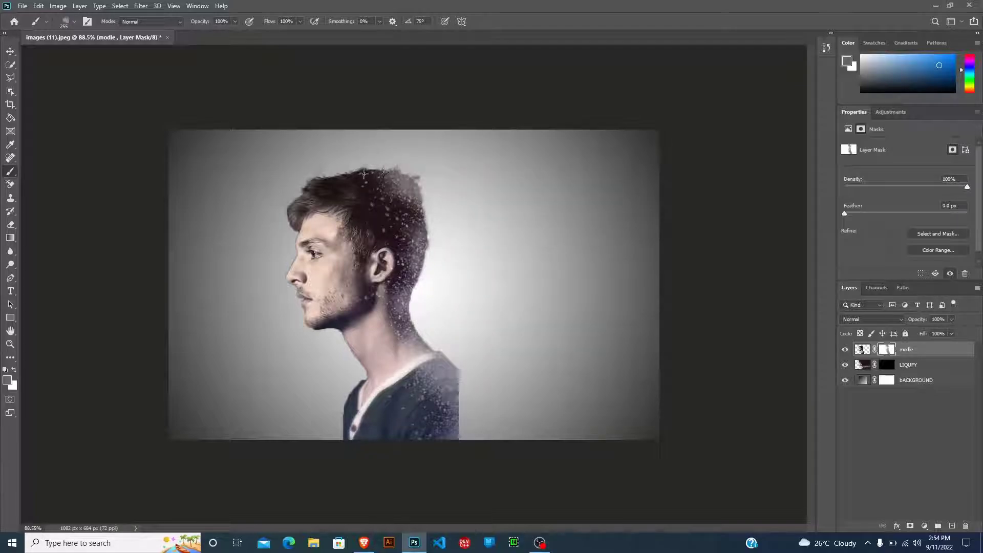
Rotate the explosion brush to 14° and stamp it on the modle mask along the back of the head, neck and shoulder.
{"action": "right_click", "coordinate": [441, 203]}
{"action": "left_click_drag", "start_coordinate": [472, 220], "coordinate": [482, 228]}
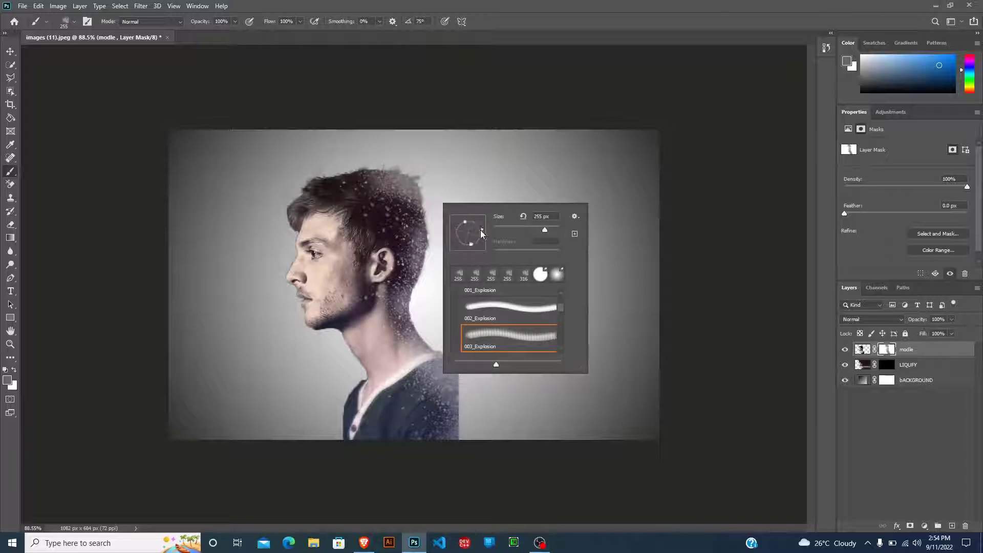
{"action": "left_click", "coordinate": [421, 216]}
{"action": "left_click", "coordinate": [409, 212]}
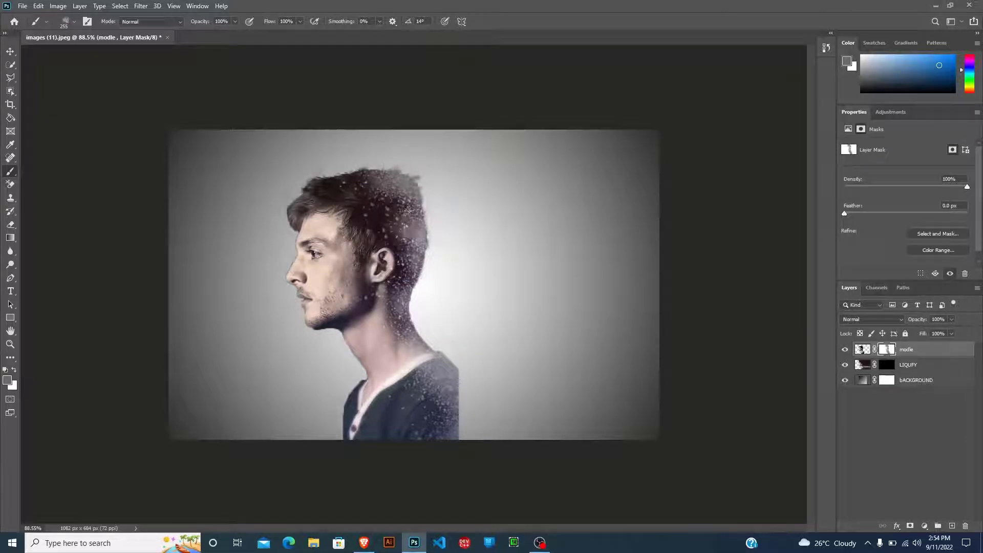
{"action": "left_click", "coordinate": [412, 277]}
{"action": "left_click", "coordinate": [403, 321]}
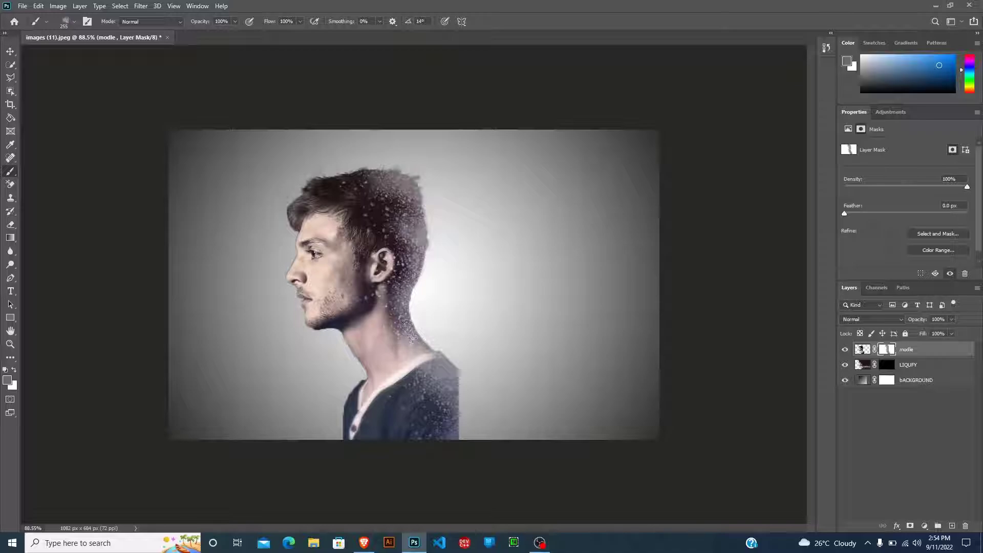
{"action": "left_click", "coordinate": [450, 385]}
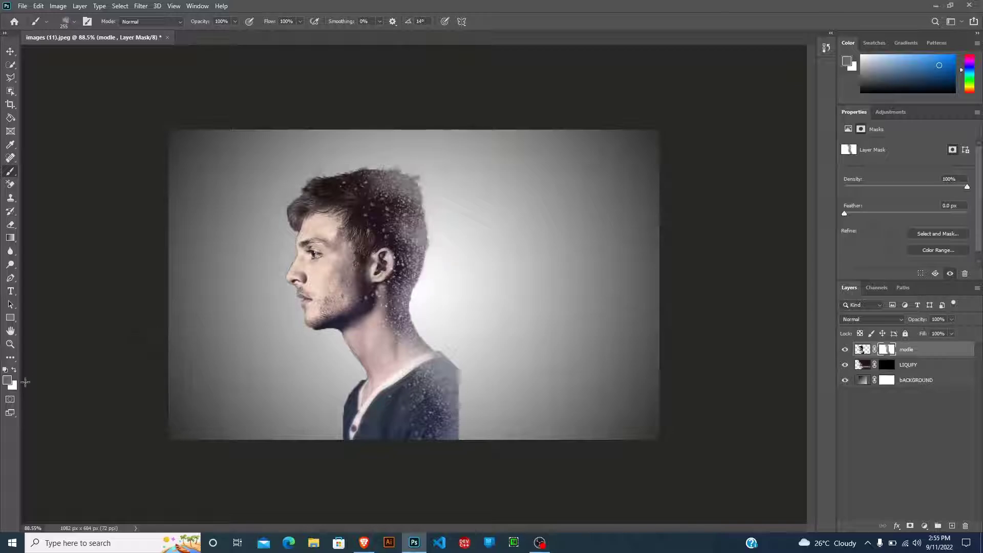
Set the foreground colour to black (000000) and return to the Brush tool.
{"action": "left_click", "coordinate": [6, 384]}
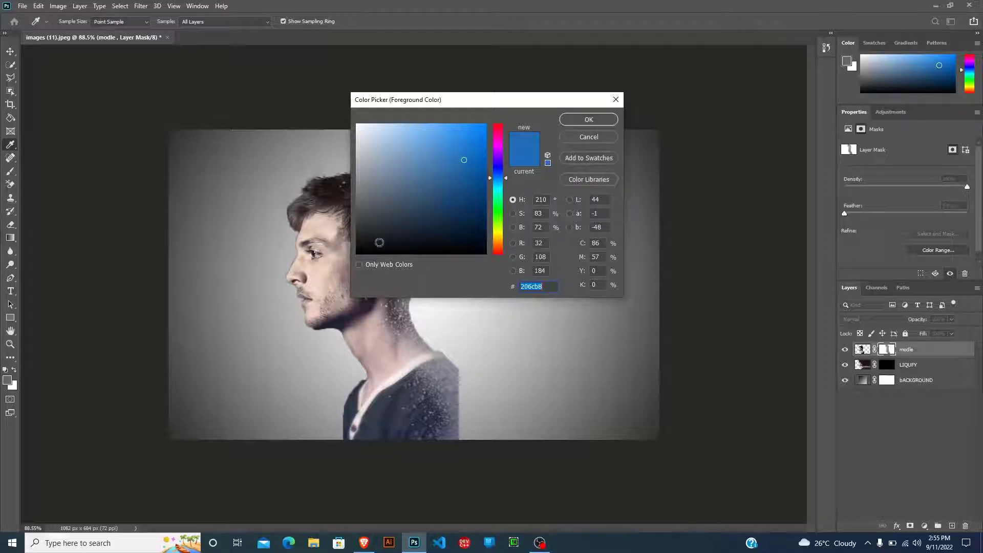
{"action": "left_click_drag", "start_coordinate": [380, 243], "coordinate": [366, 269]}
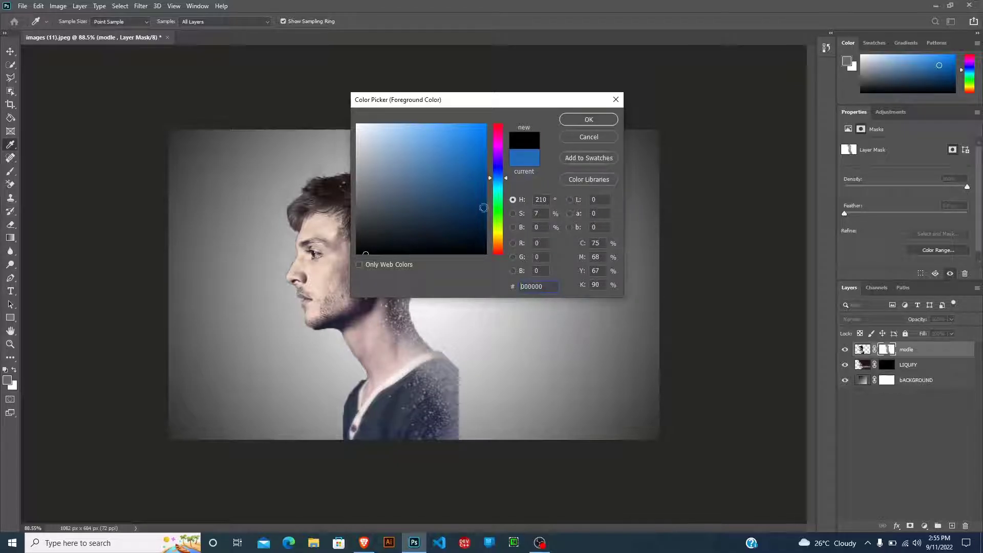
{"action": "left_click", "coordinate": [576, 120]}
{"action": "key", "text": "b"}
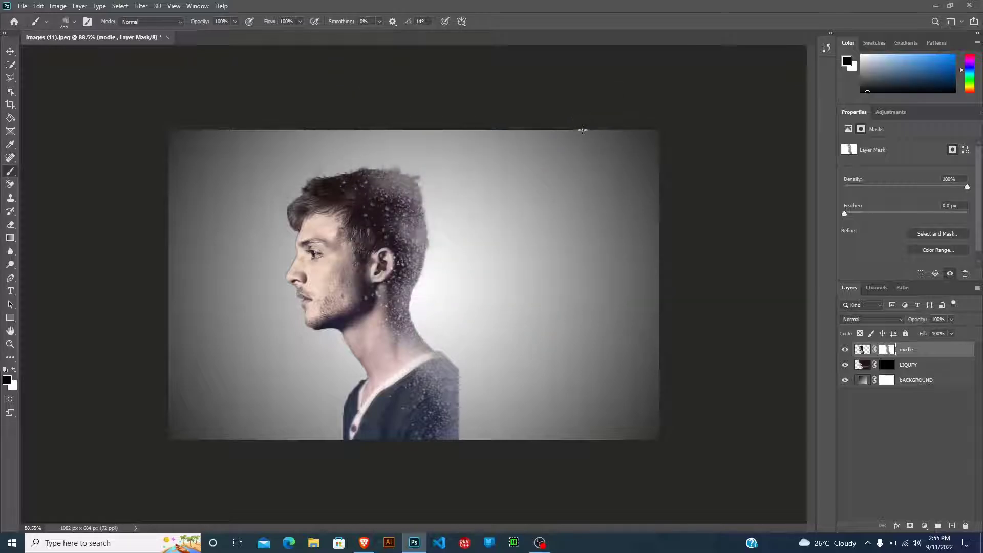
Target the LIQUFY layer's mask, rotate the explosion brush to -139° and enlarge it to about 475 px.
{"action": "left_click", "coordinate": [888, 365]}
{"action": "right_click", "coordinate": [455, 213]}
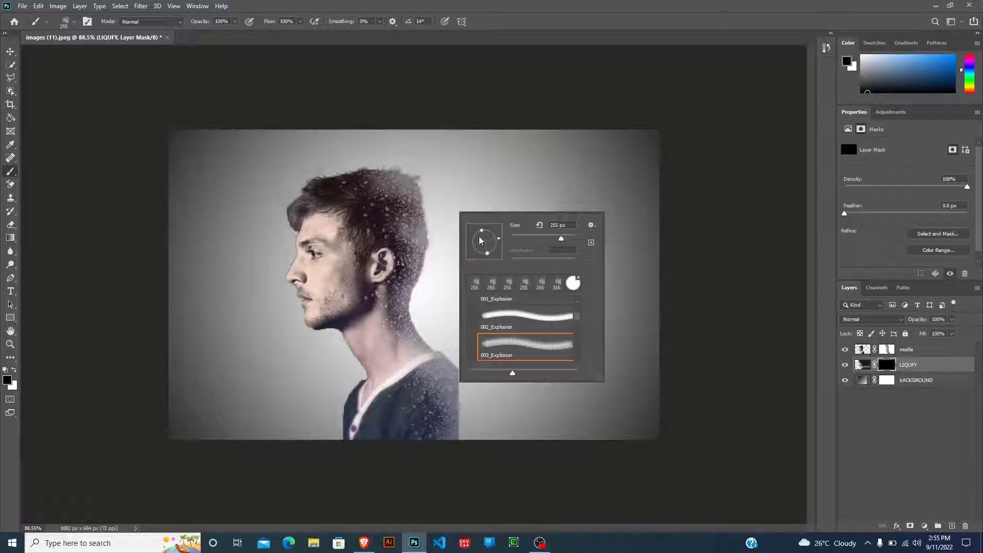
{"action": "mouse_move", "coordinate": [481, 240]}
{"action": "left_mouse_down"}
{"action": "mouse_move", "coordinate": [457, 247]}
{"action": "mouse_move", "coordinate": [451, 276]}
{"action": "left_mouse_up"}
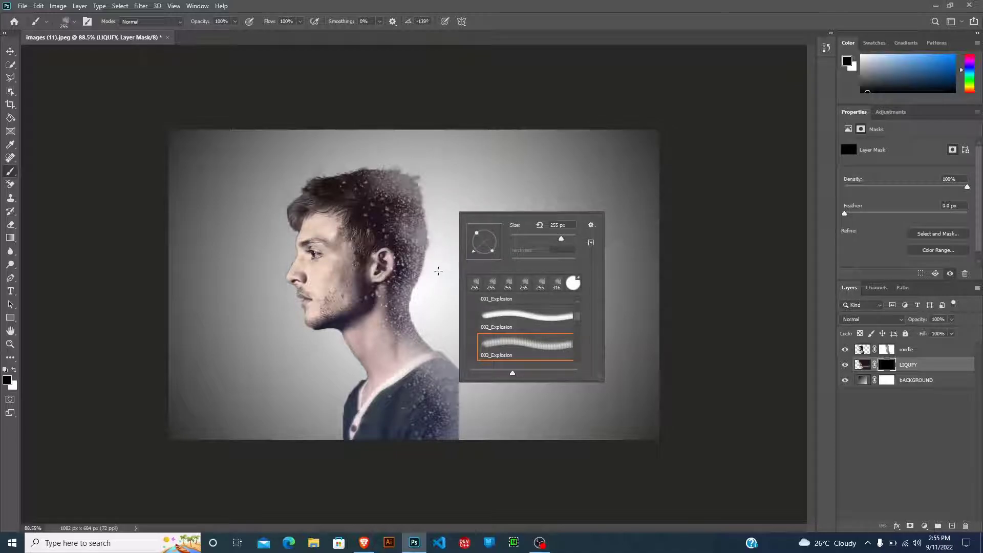
{"action": "left_click", "coordinate": [440, 251]}
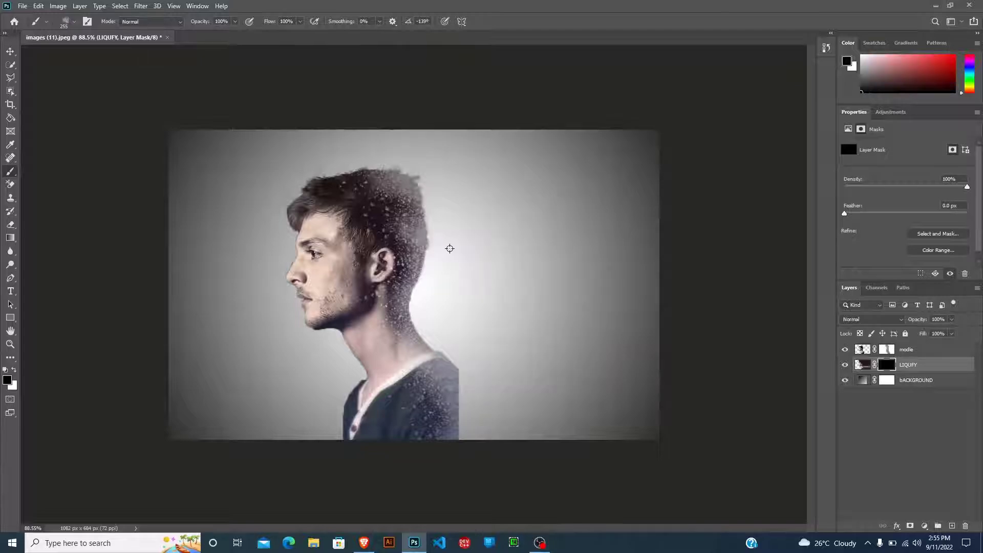
{"action": "left_click_drag", "start_coordinate": [450, 251], "coordinate": [492, 228]}
{"action": "left_click_drag", "start_coordinate": [445, 242], "coordinate": [479, 239]}
Swap the foreground and background colours so that white is the foreground.
{"action": "left_click", "coordinate": [13, 386]}
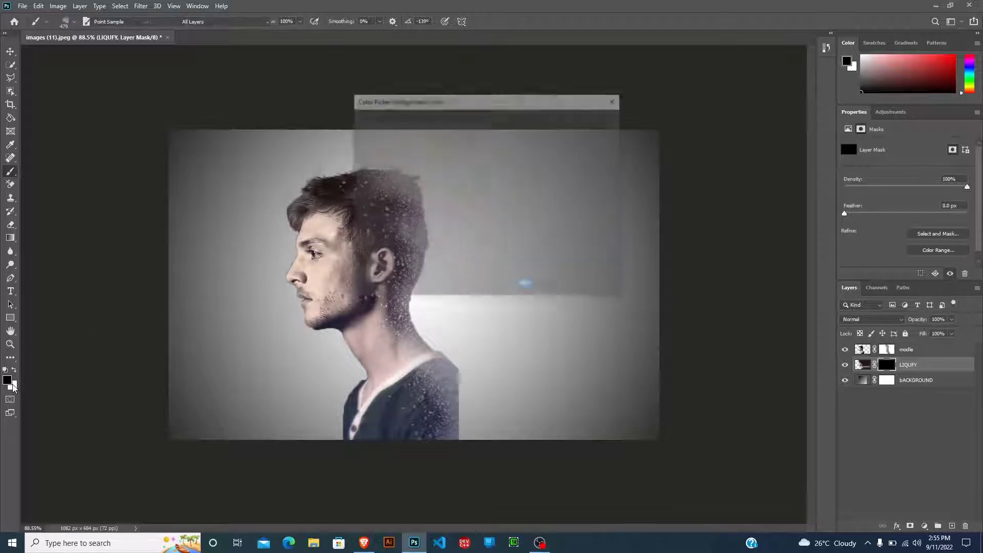
{"action": "left_click", "coordinate": [589, 120]}
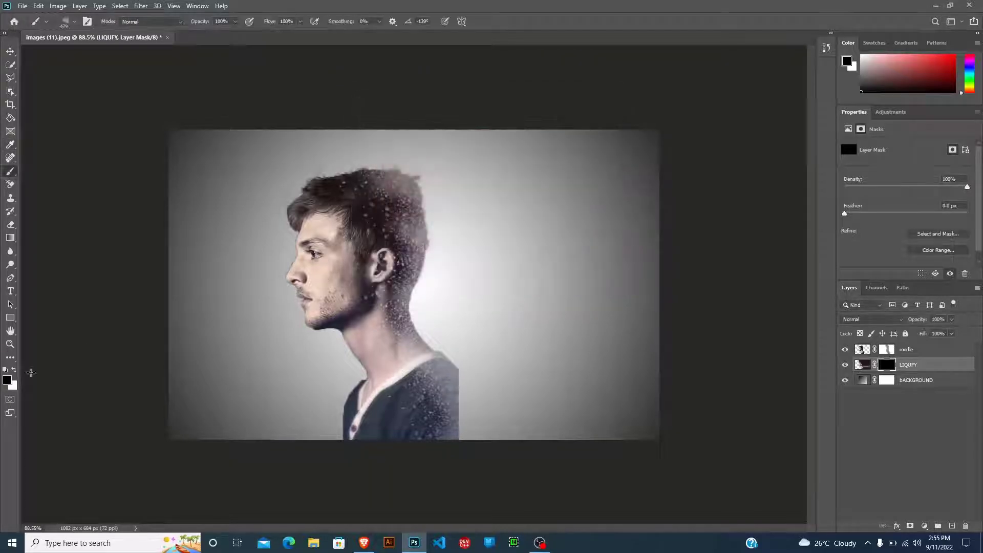
{"action": "left_click", "coordinate": [13, 370]}
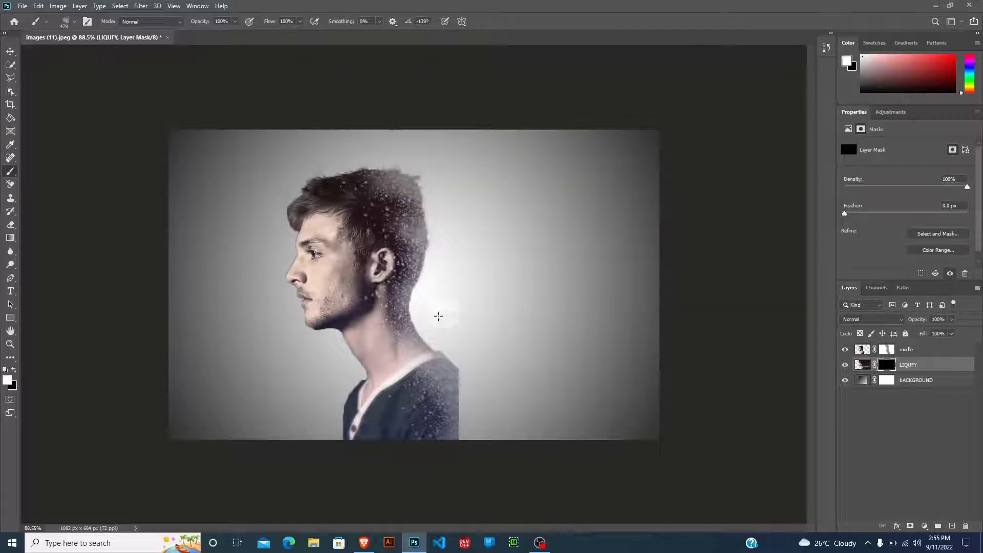
Try an explosion stamp beside the neck on the LIQUFY mask, undo it and enlarge the brush to 675 px.
{"action": "left_click", "coordinate": [391, 322]}
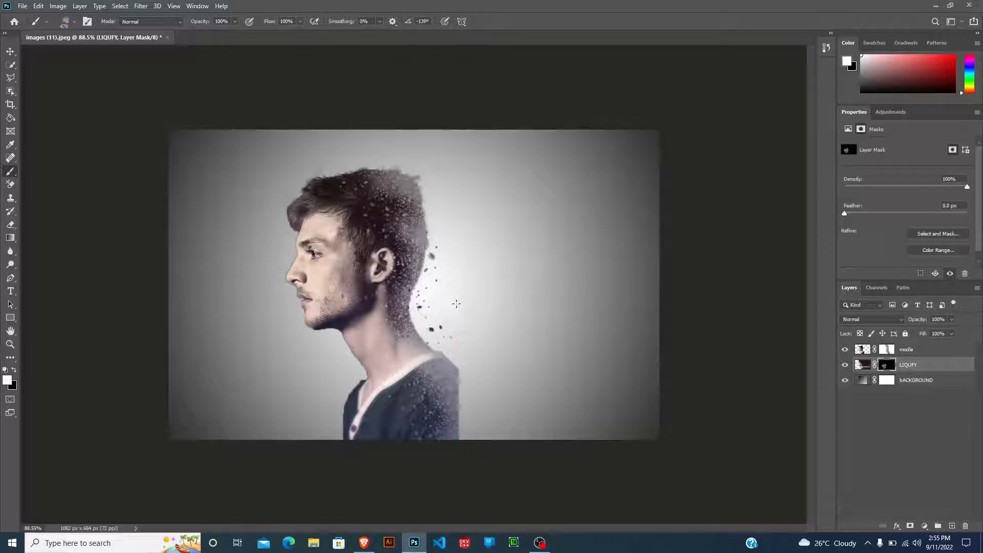
{"action": "key", "text": "ctrl+z"}
{"action": "key", "text": "bracketright"}
{"action": "key", "text": "bracketright"}
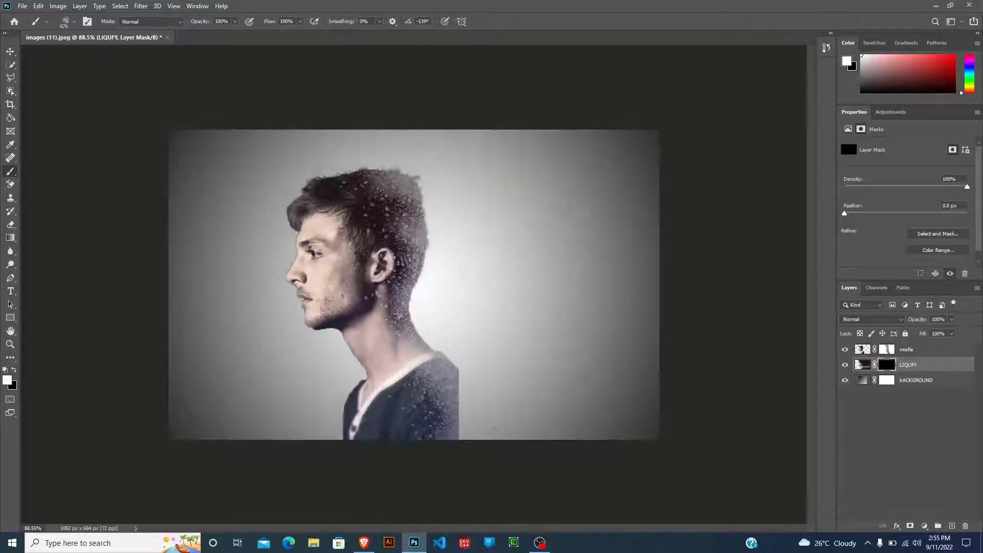
{"action": "left_click", "coordinate": [400, 315]}
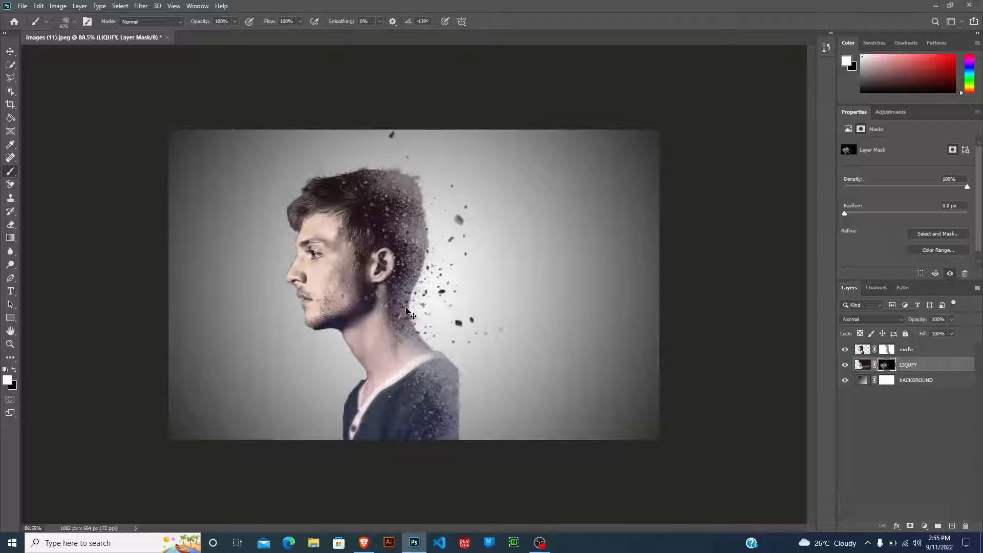
{"action": "key", "text": "ctrl+z"}
{"action": "left_click", "coordinate": [426, 320]}
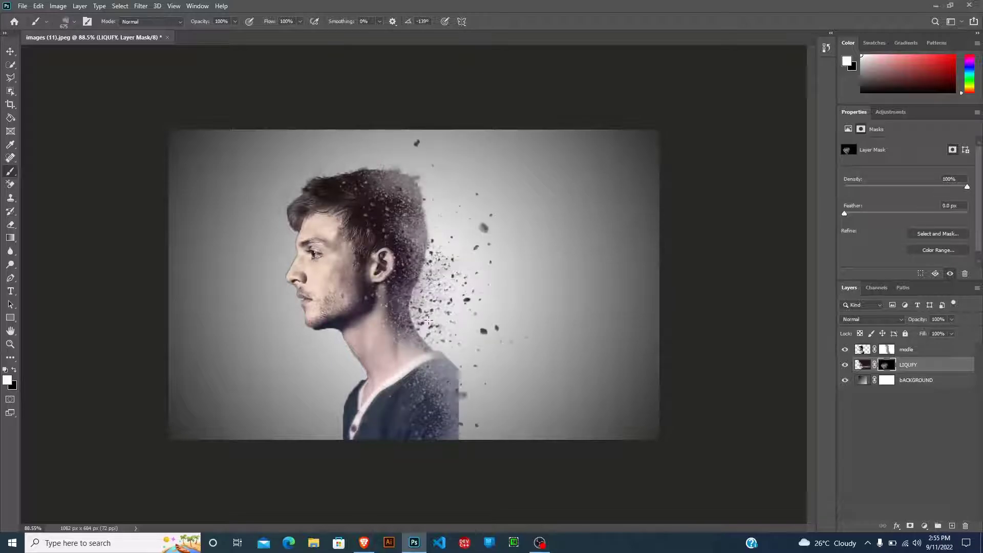
{"action": "key", "text": "ctrl+z"}
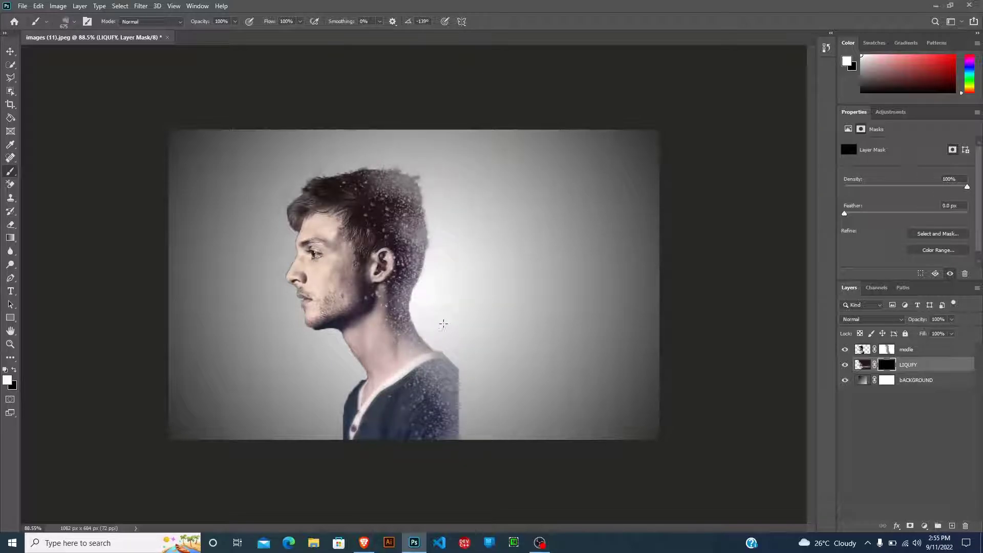
{"action": "left_click", "coordinate": [443, 324]}
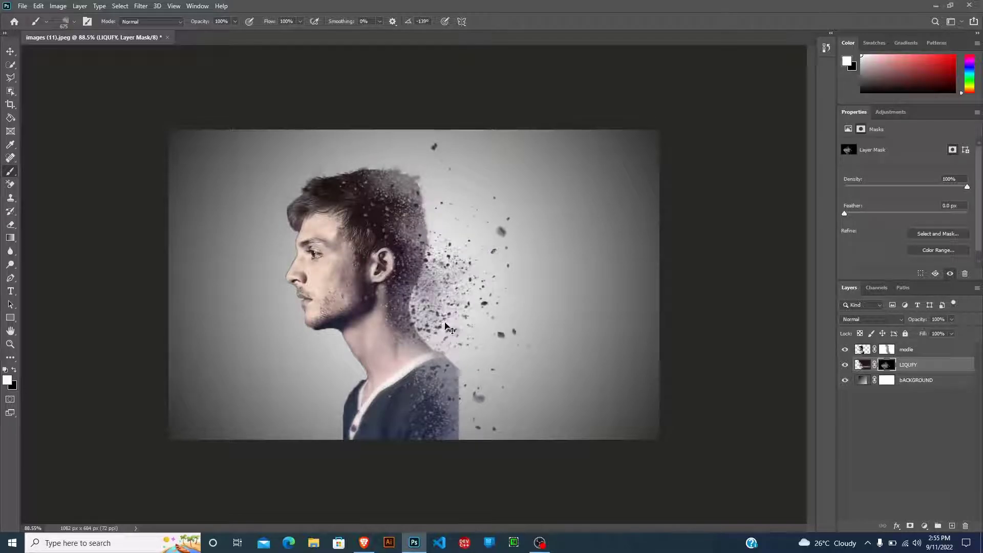
{"action": "key", "text": "ctrl+z"}
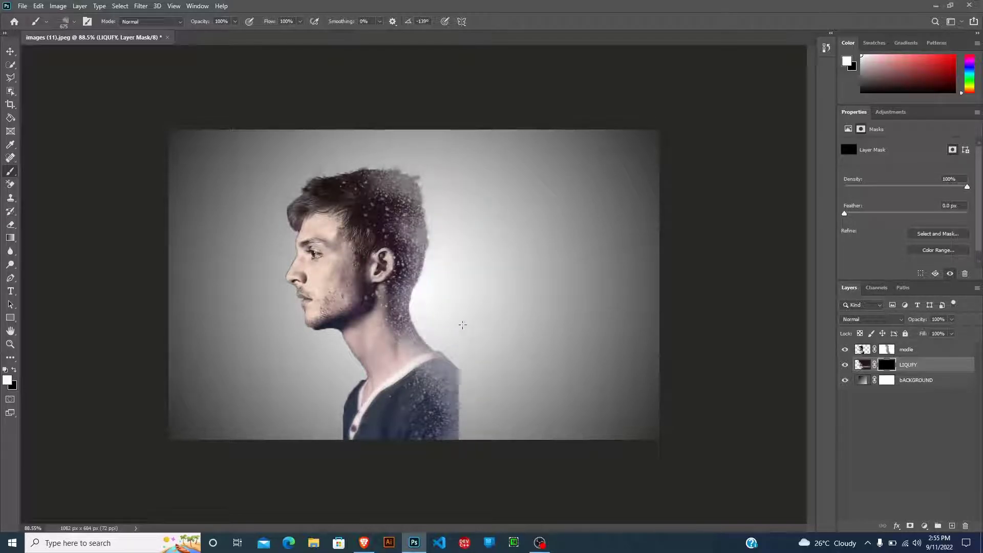
{"action": "left_click", "coordinate": [463, 325]}
{"action": "key", "text": "ctrl+z"}
{"action": "left_click", "coordinate": [477, 315]}
{"action": "key", "text": "ctrl+z"}
{"action": "left_click", "coordinate": [493, 316]}
{"action": "key", "text": "ctrl+z"}
Stamp explosion particles on the LIQUFY mask at 675 px well behind the head, and at 472 px along the head, back and shoulder.
{"action": "left_click", "coordinate": [515, 304]}
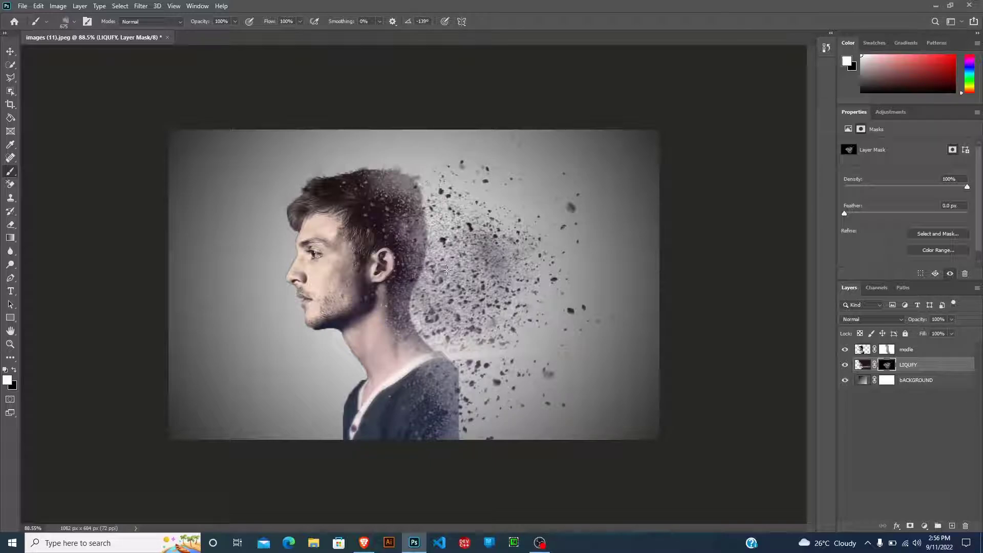
{"action": "mouse_move", "coordinate": [447, 270]}
{"action": "left_mouse_down"}
{"action": "mouse_move", "coordinate": [404, 248]}
{"action": "mouse_move", "coordinate": [440, 236]}
{"action": "left_mouse_up"}
{"action": "left_click", "coordinate": [419, 207]}
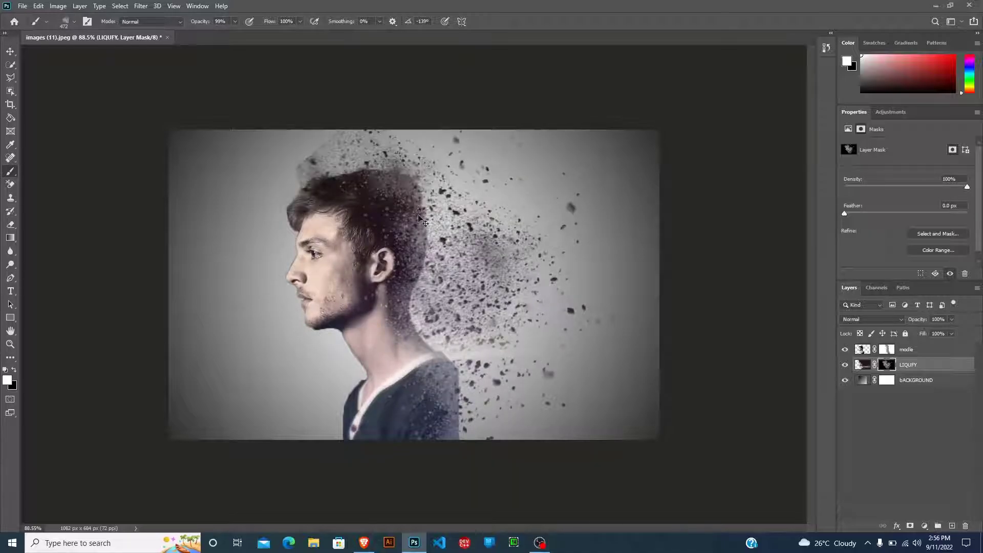
{"action": "key", "text": "ctrl+z"}
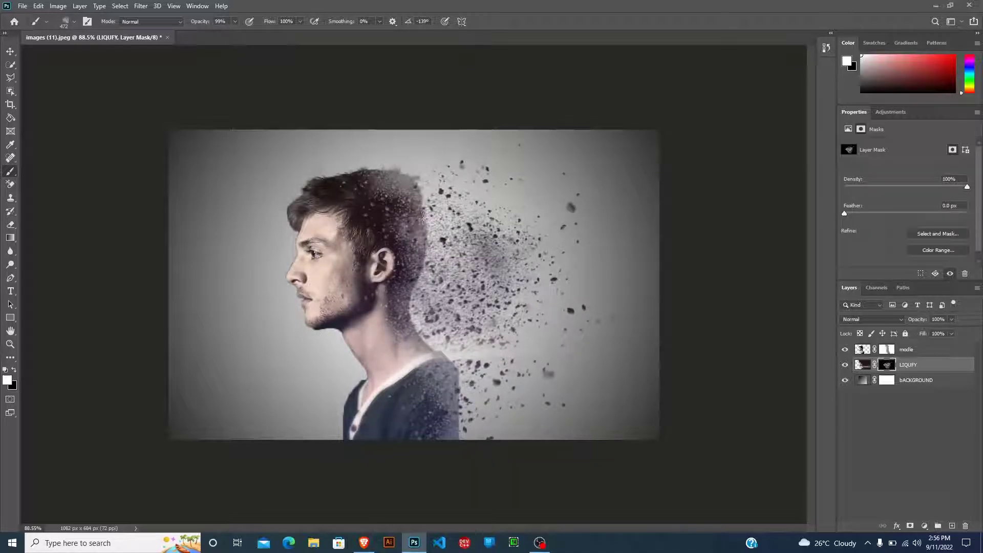
{"action": "left_click", "coordinate": [436, 242]}
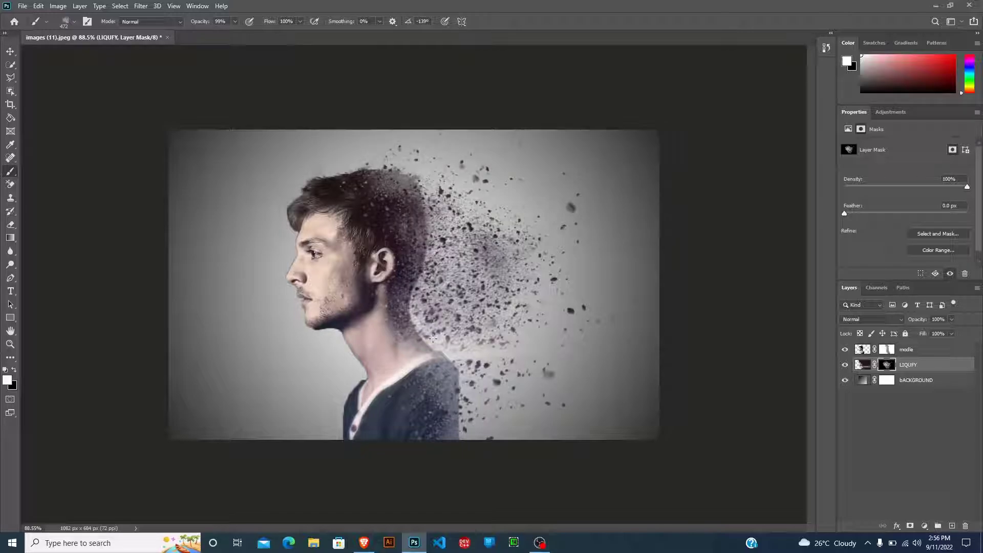
{"action": "left_click", "coordinate": [456, 430]}
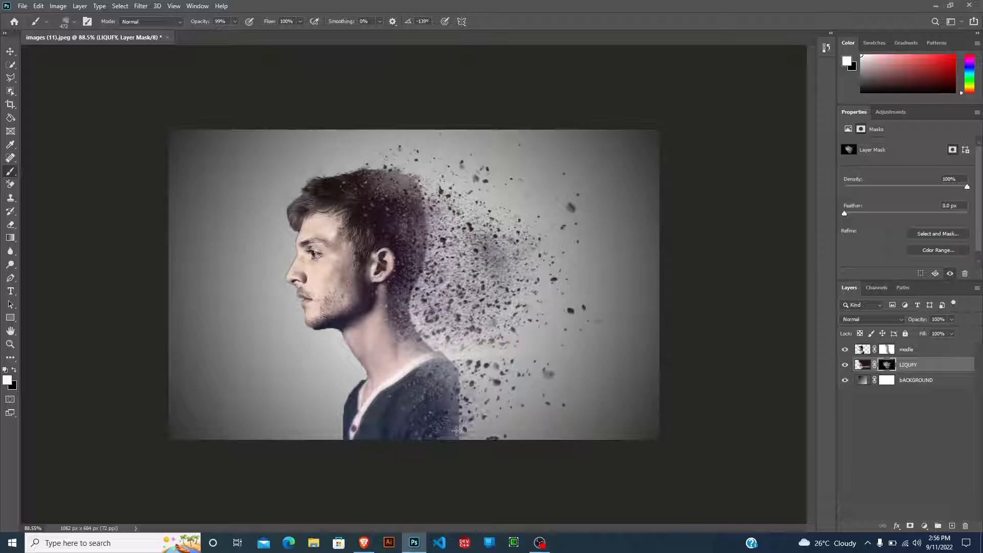
{"action": "left_click", "coordinate": [450, 361]}
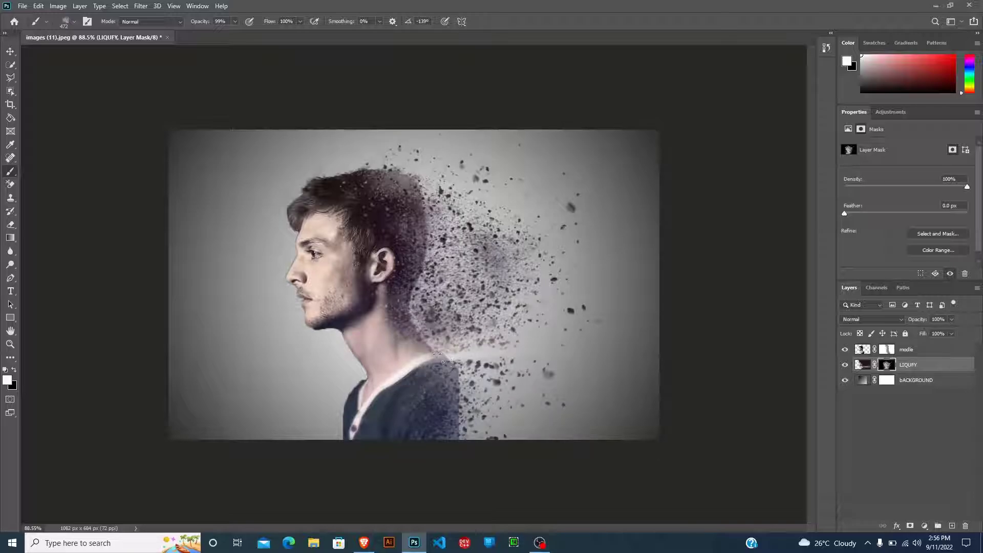
{"action": "left_click", "coordinate": [437, 354]}
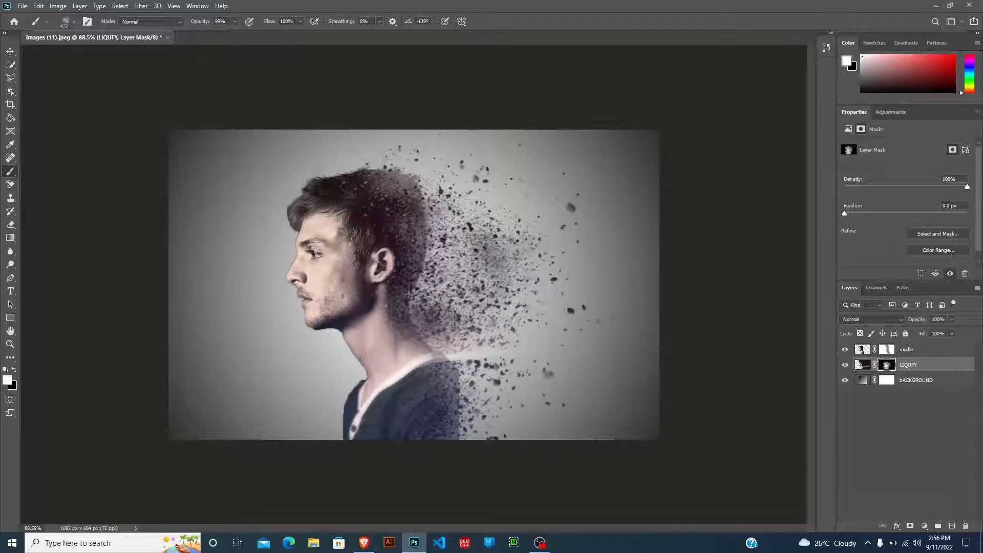
Reduce the explosion brush to about 233 px and stamp it on the LIQUFY mask at the upper back of the head.
{"action": "scroll", "coordinate": [414, 273], "scroll_direction": "up", "scroll_amount": 3}
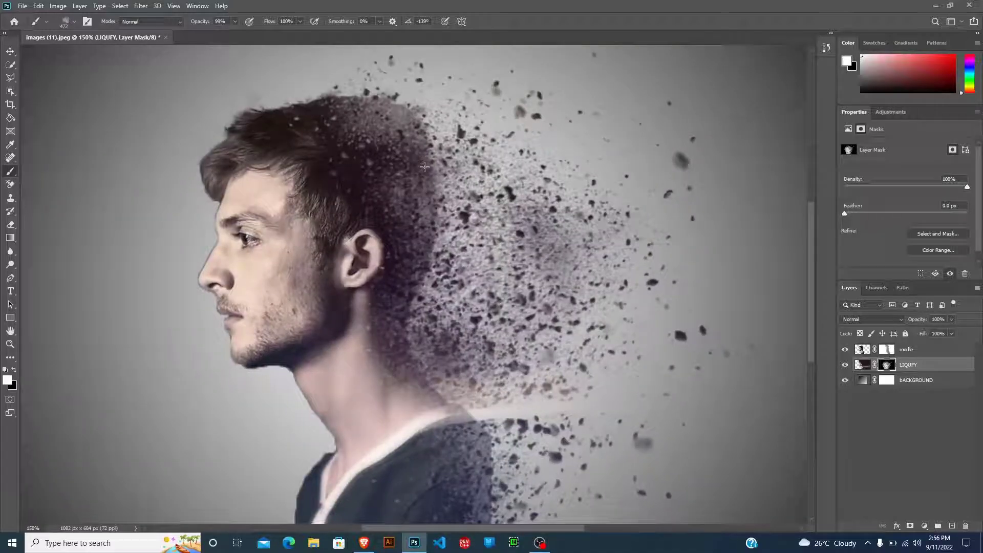
{"action": "left_click", "coordinate": [413, 125]}
{"action": "key", "text": "ctrl+z"}
{"action": "left_click_drag", "start_coordinate": [427, 139], "coordinate": [371, 147]}
{"action": "left_click", "coordinate": [415, 133]}
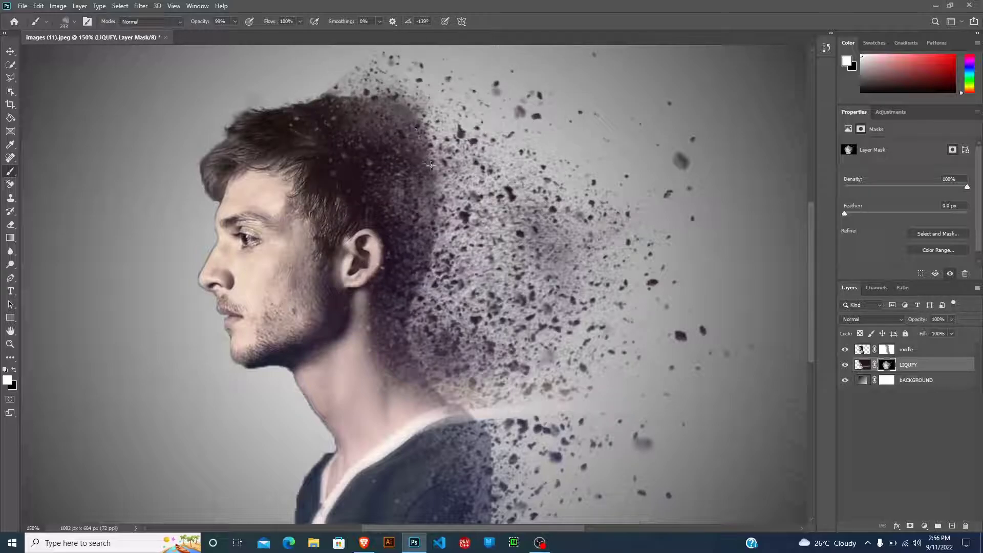
{"action": "key", "text": "ctrl+z"}
Stamp the 233 px explosion brush on the LIQUFY mask from the back of the head down the neck to the collar.
{"action": "left_click", "coordinate": [429, 245]}
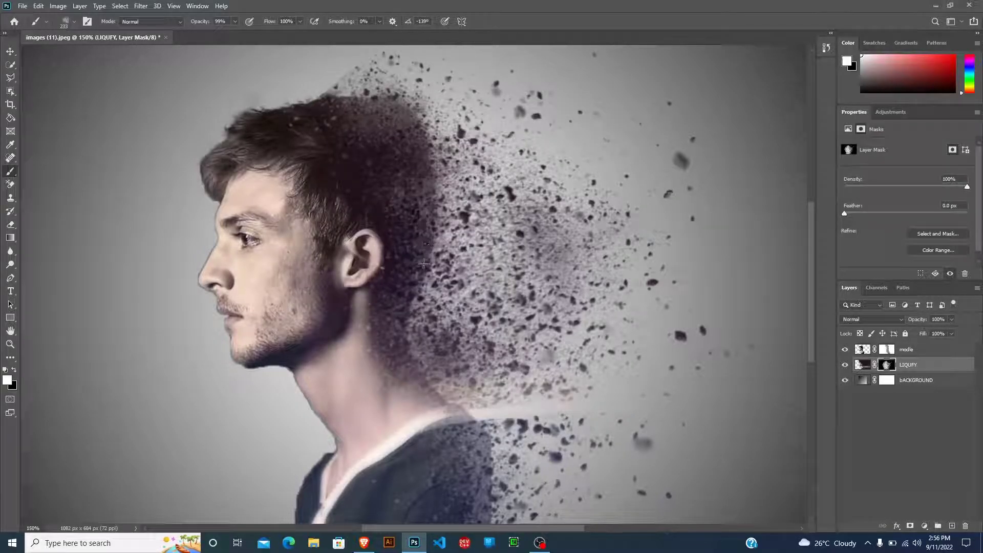
{"action": "left_click", "coordinate": [424, 367]}
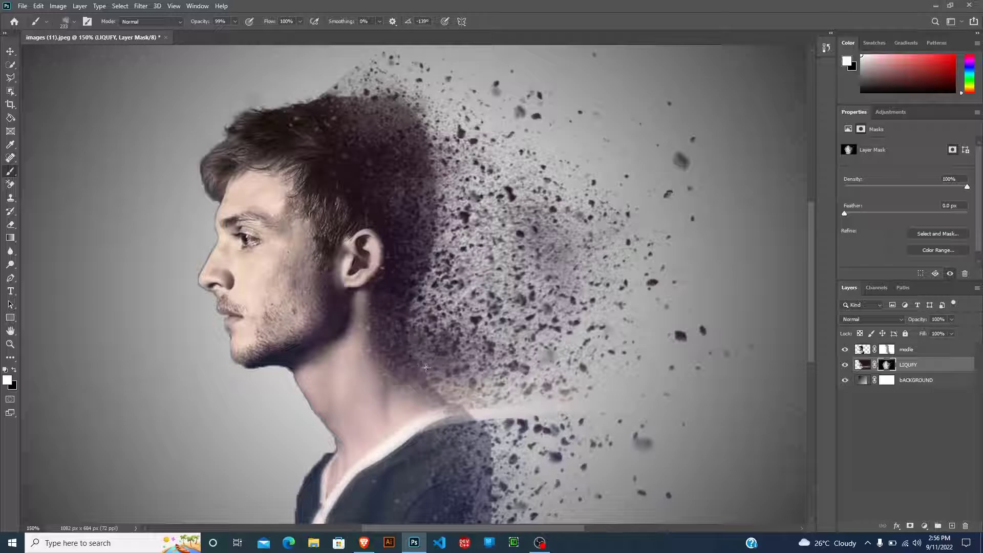
{"action": "left_click", "coordinate": [437, 383]}
{"action": "left_click", "coordinate": [459, 409]}
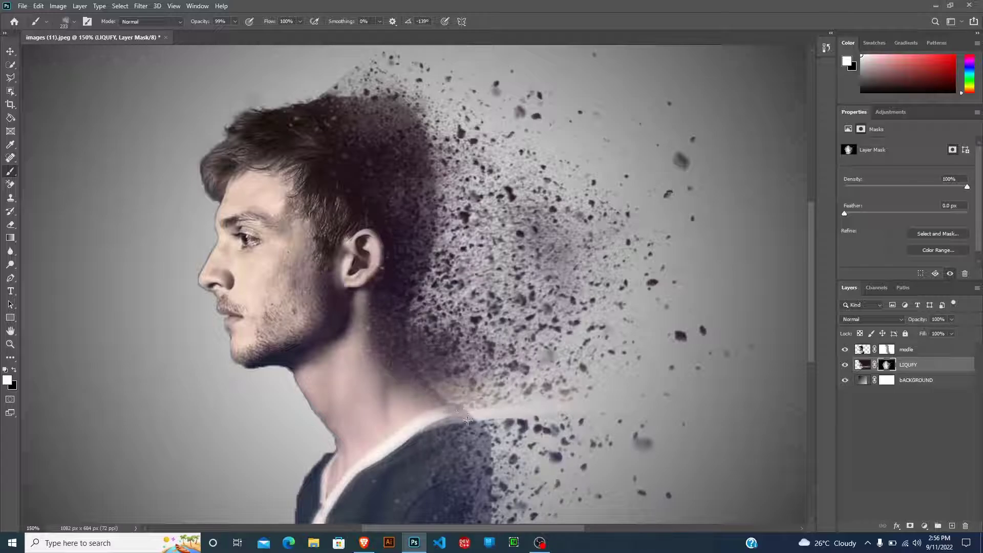
{"action": "left_click", "coordinate": [467, 420]}
{"action": "left_click", "coordinate": [475, 445]}
Stamp the 233 px explosion brush repeatedly on the LIQUFY mask along the shirt's back edge, from the shoulder to the image's lower edge.
{"action": "left_click_drag", "start_coordinate": [472, 451], "coordinate": [474, 240]}
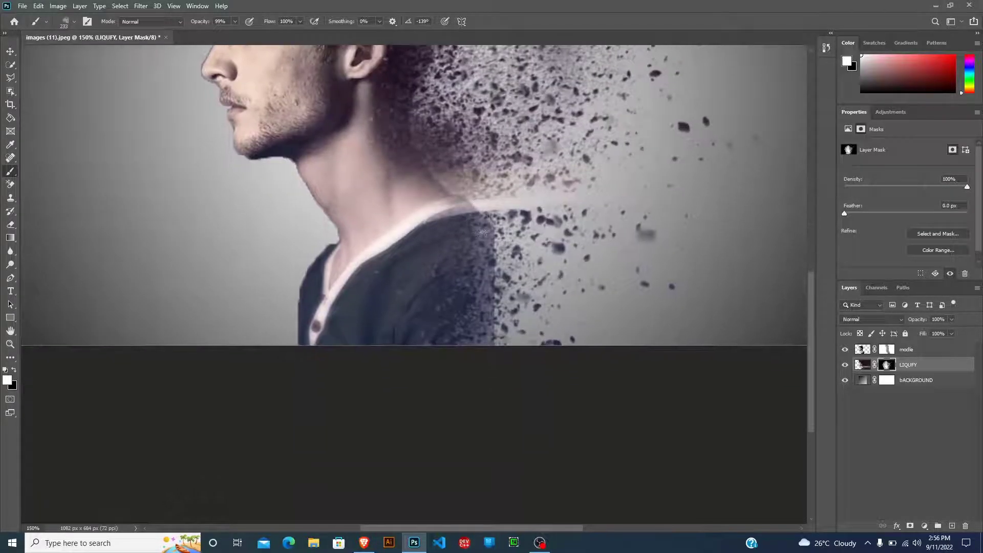
{"action": "left_click", "coordinate": [483, 233]}
{"action": "left_click", "coordinate": [487, 238]}
{"action": "left_click", "coordinate": [493, 252]}
{"action": "left_click", "coordinate": [485, 280]}
{"action": "left_click", "coordinate": [494, 294]}
{"action": "left_click", "coordinate": [494, 323]}
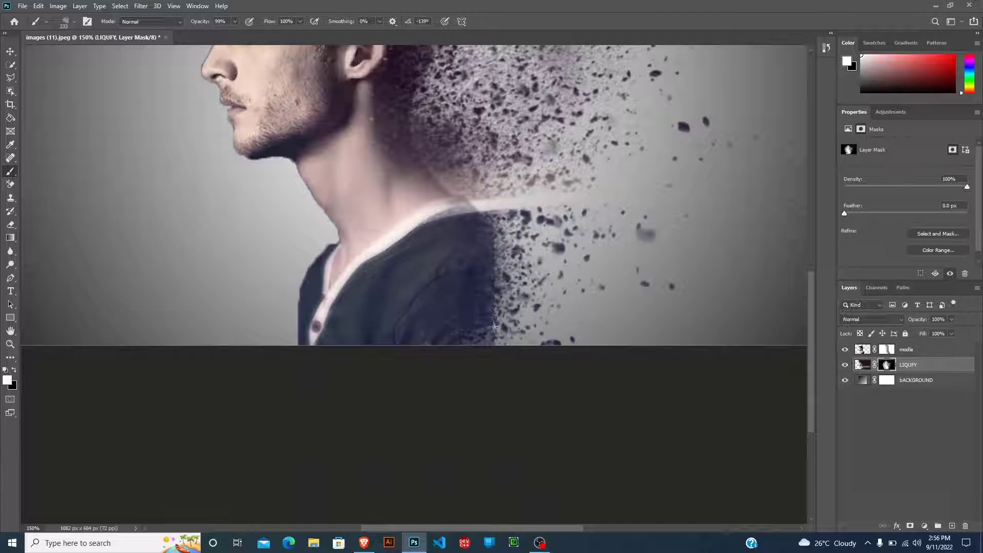
{"action": "left_click", "coordinate": [493, 318]}
{"action": "left_click", "coordinate": [500, 286]}
{"action": "left_click", "coordinate": [498, 256]}
{"action": "left_click", "coordinate": [497, 231]}
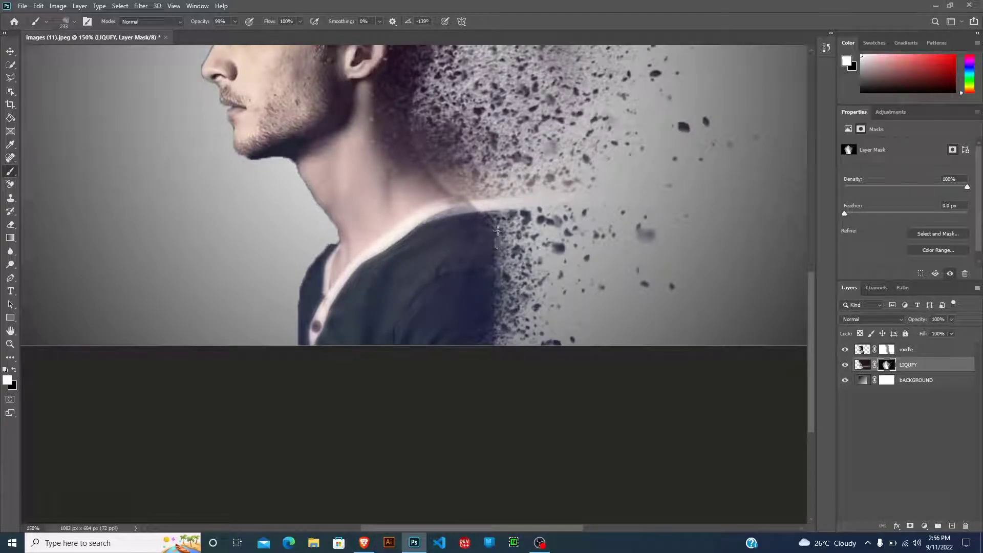
Enlarge the explosion brush to about 303 px and stamp it on the LIQUFY mask along the shirt's back, neck and back of the head.
{"action": "left_click_drag", "start_coordinate": [498, 231], "coordinate": [525, 229]}
{"action": "scroll", "coordinate": [524, 229], "scroll_direction": "down", "scroll_amount": 3}
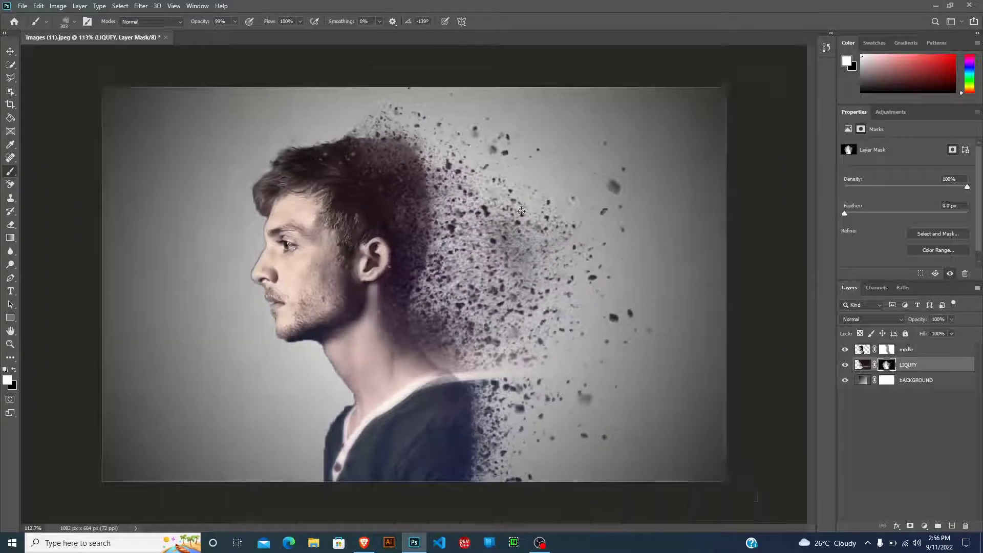
{"action": "left_click", "coordinate": [497, 433]}
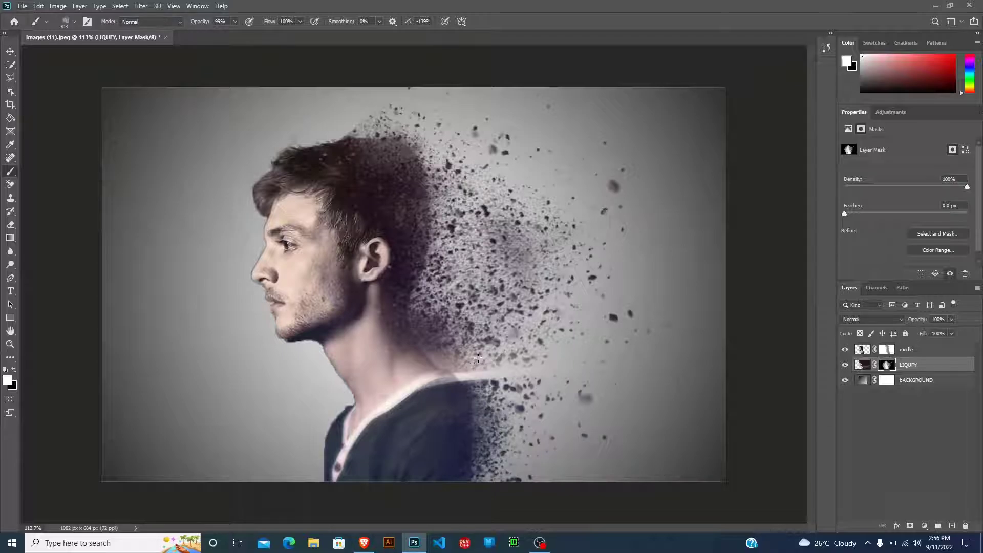
{"action": "left_click", "coordinate": [458, 356]}
{"action": "left_click", "coordinate": [440, 258]}
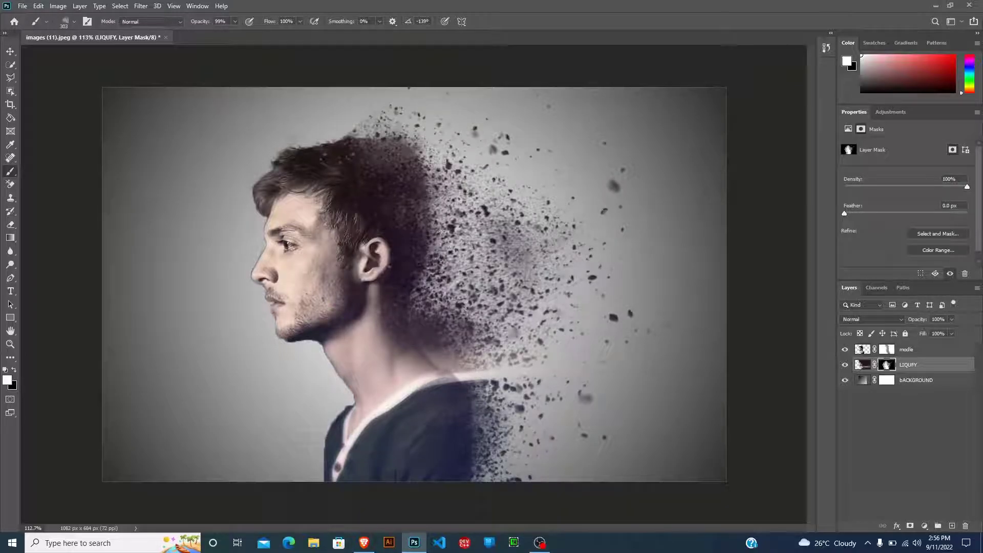
{"action": "left_click", "coordinate": [441, 231]}
Try a 303 px explosion stamp on the LIQUFY mask at the upper back of the head, and undo it.
{"action": "left_click", "coordinate": [412, 151]}
{"action": "scroll", "coordinate": [412, 151], "scroll_direction": "down", "scroll_amount": 3}
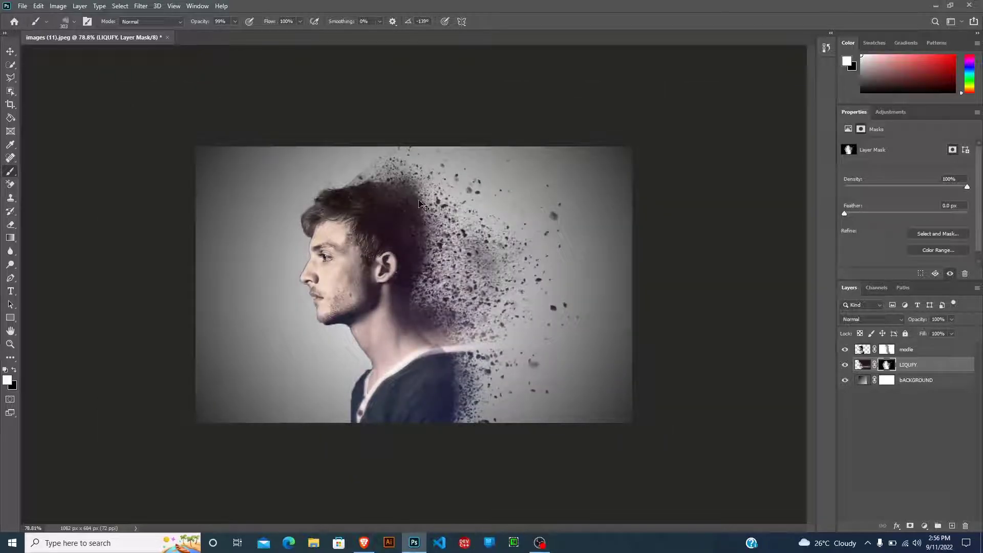
{"action": "key", "text": "ctrl+z"}
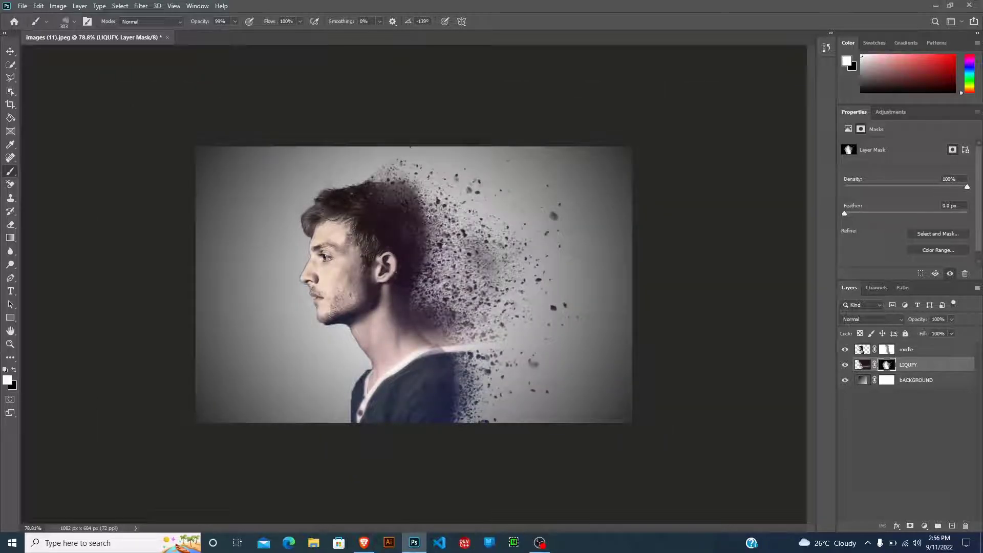
{"action": "scroll", "coordinate": [430, 205], "scroll_direction": "up", "scroll_amount": 2}
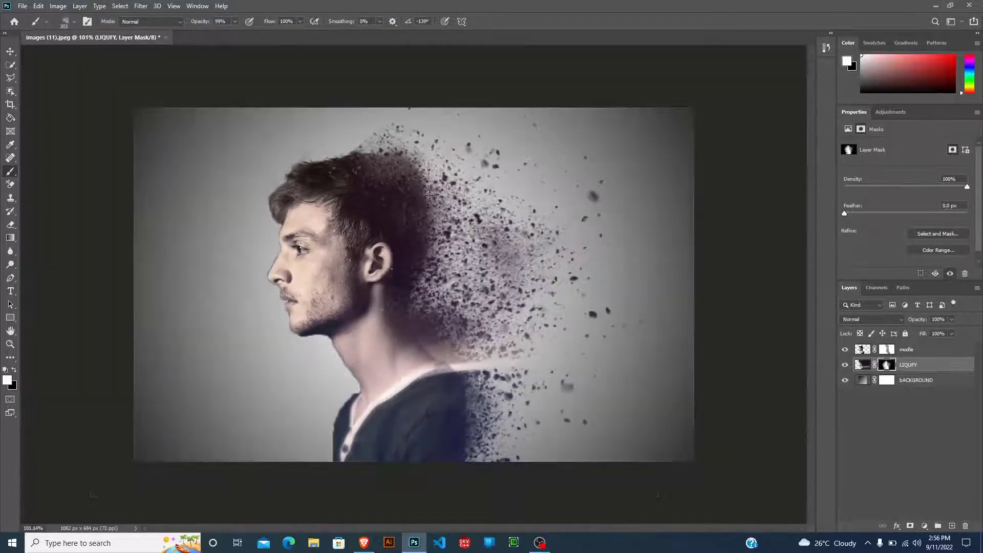
{"action": "scroll", "coordinate": [430, 195], "scroll_direction": "down", "scroll_amount": 3}
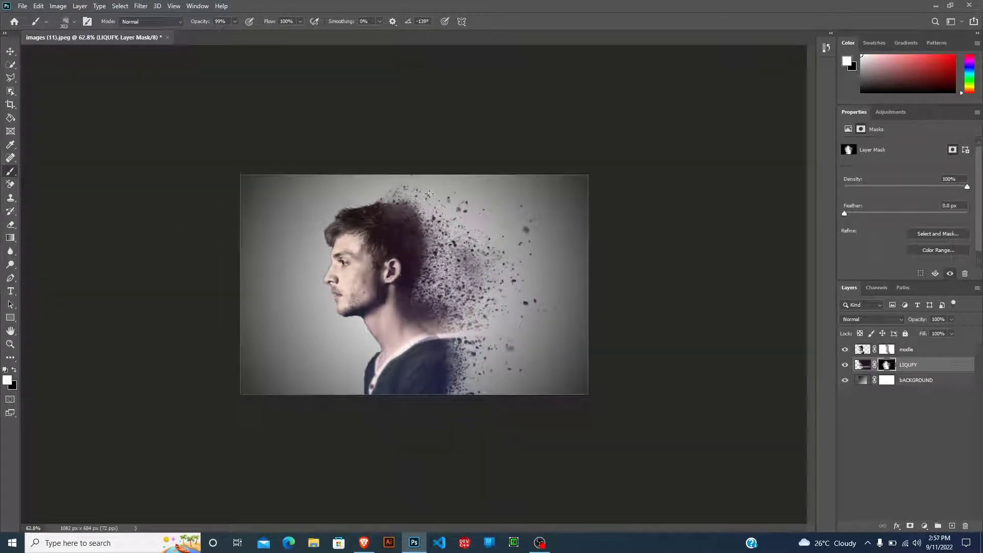
{"action": "scroll", "coordinate": [431, 239], "scroll_direction": "up", "scroll_amount": 2}
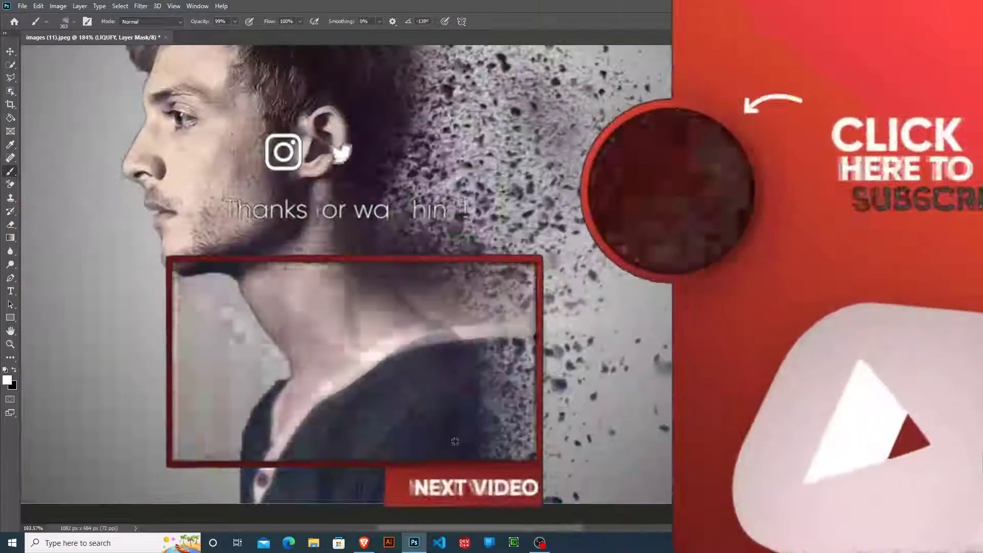
{"action": "scroll", "coordinate": [455, 441], "scroll_direction": "down", "scroll_amount": 3}
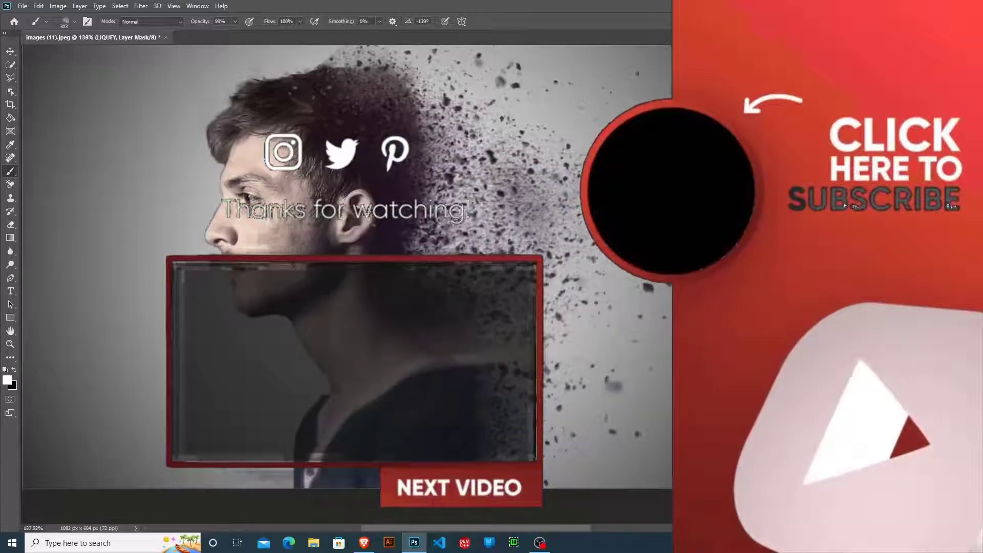